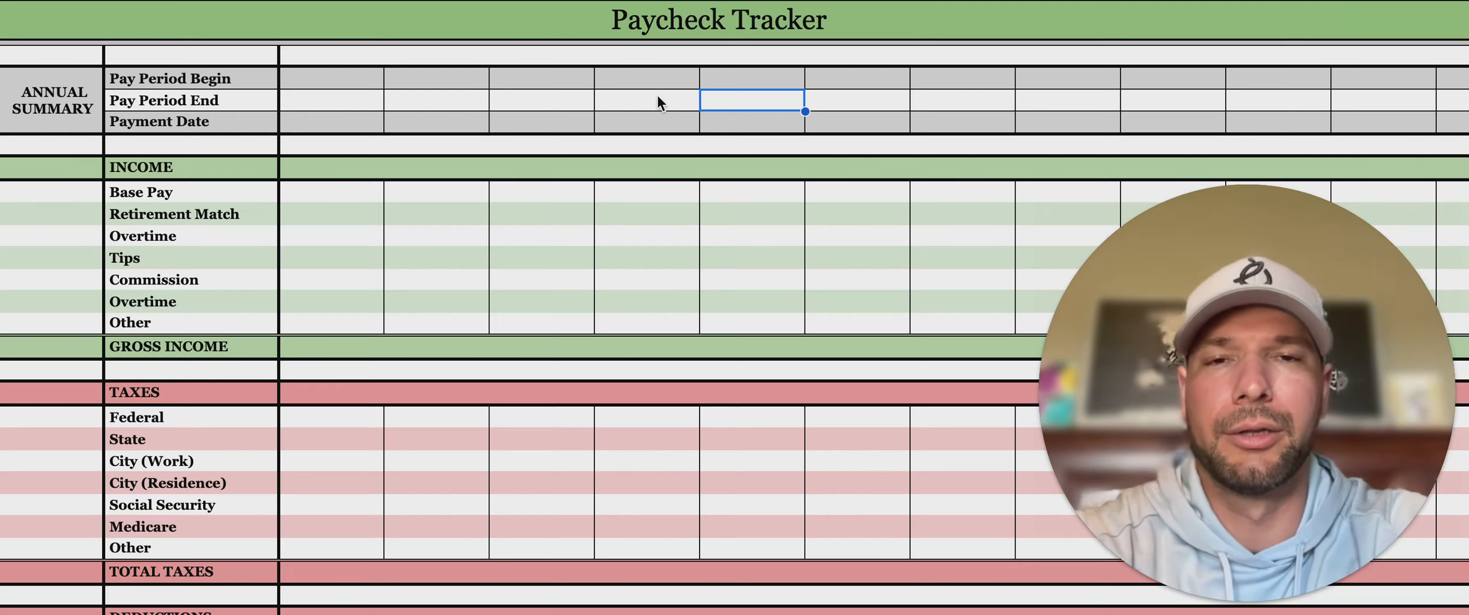
pyautogui.click(654, 104)
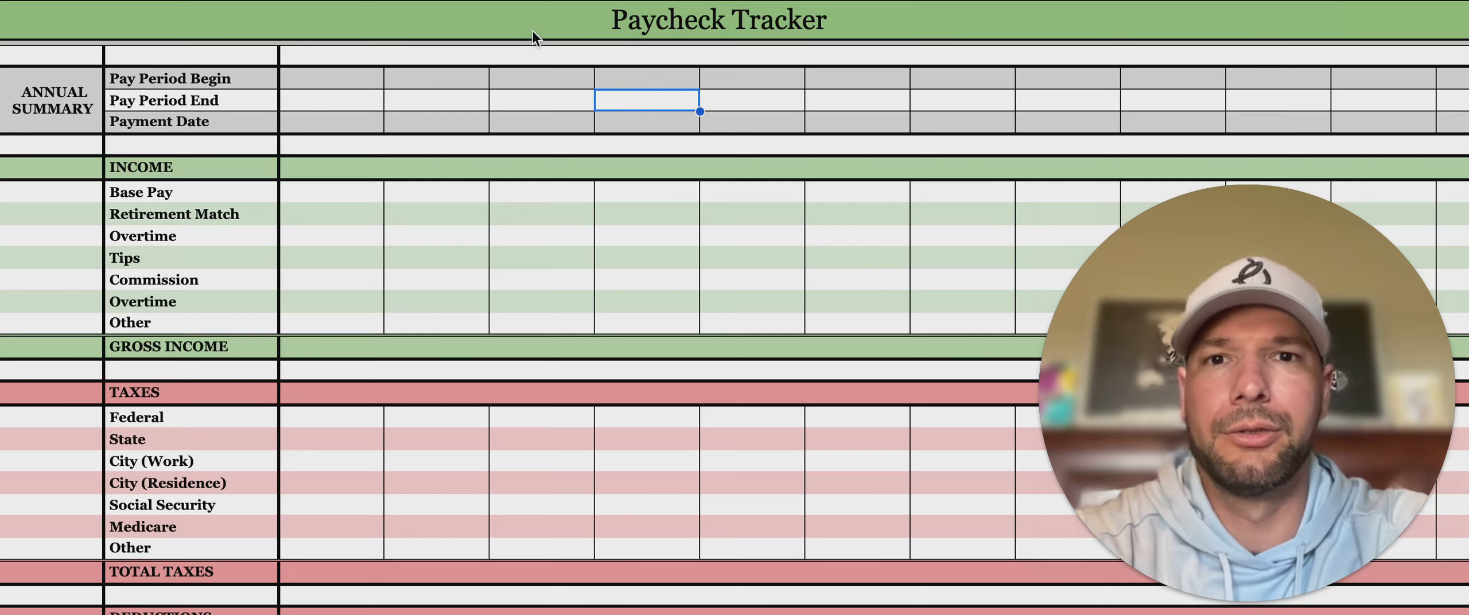
pyautogui.click(746, 21)
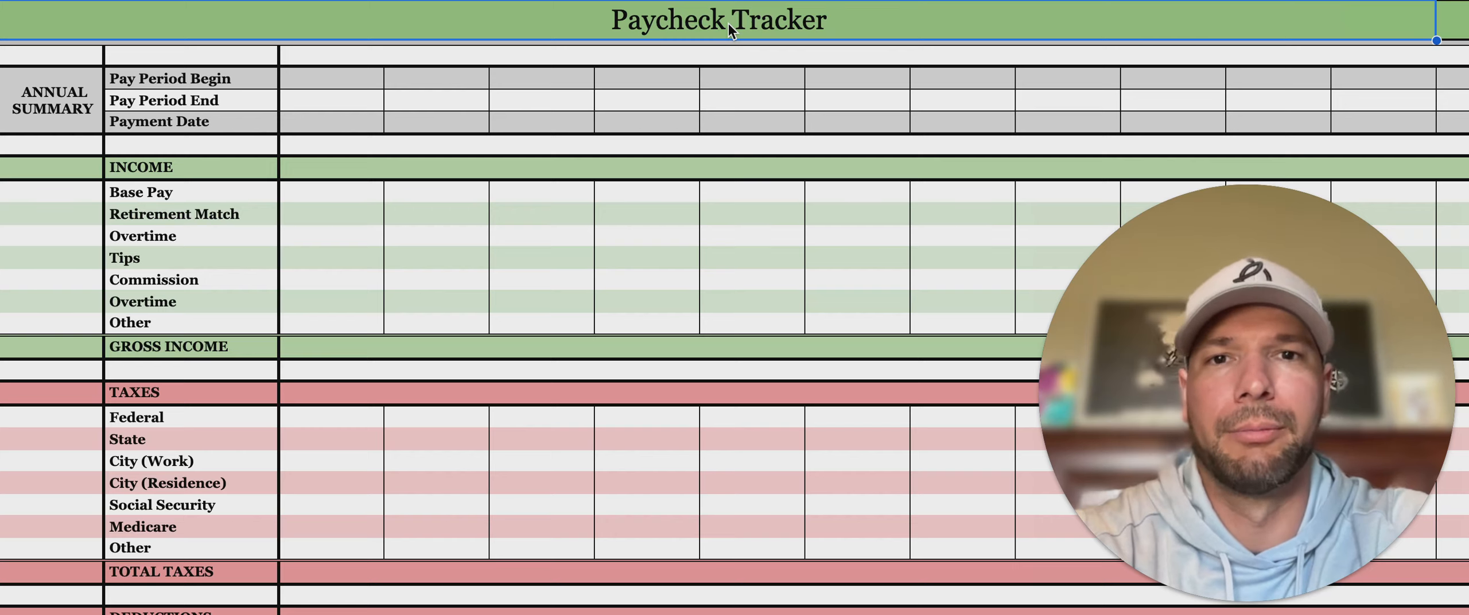
pyautogui.click(673, 86)
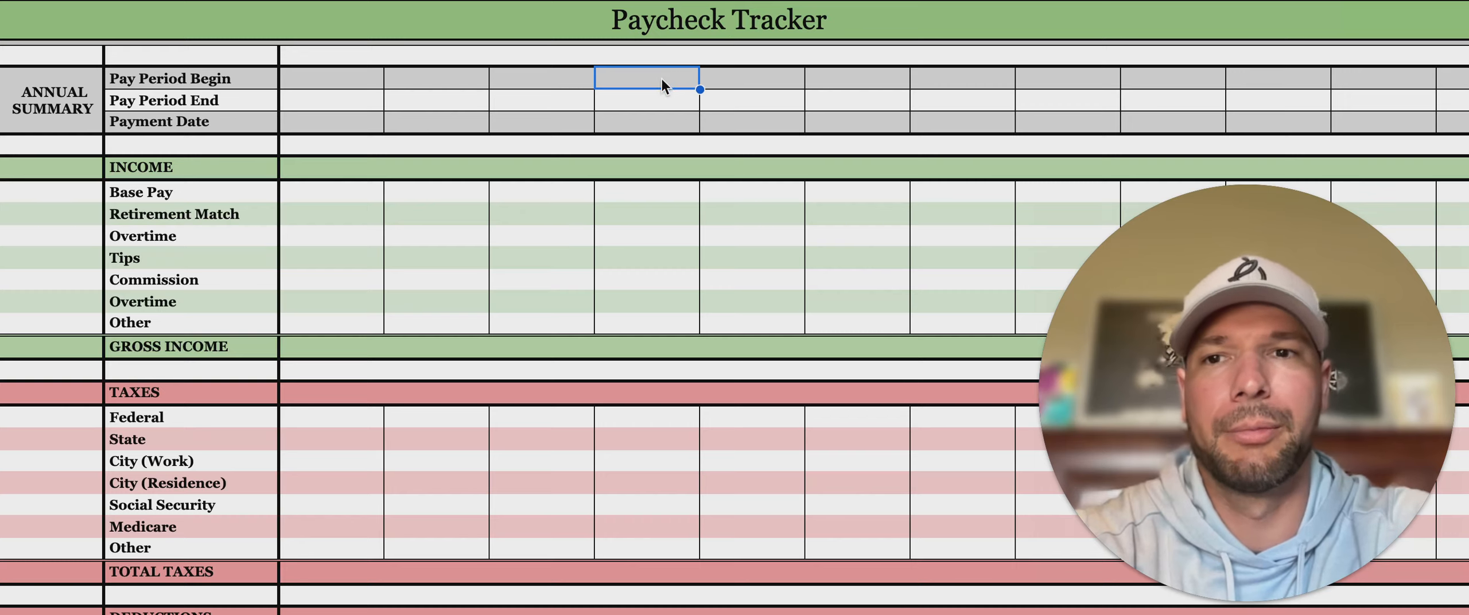
pyautogui.click(525, 81)
pyautogui.click(430, 81)
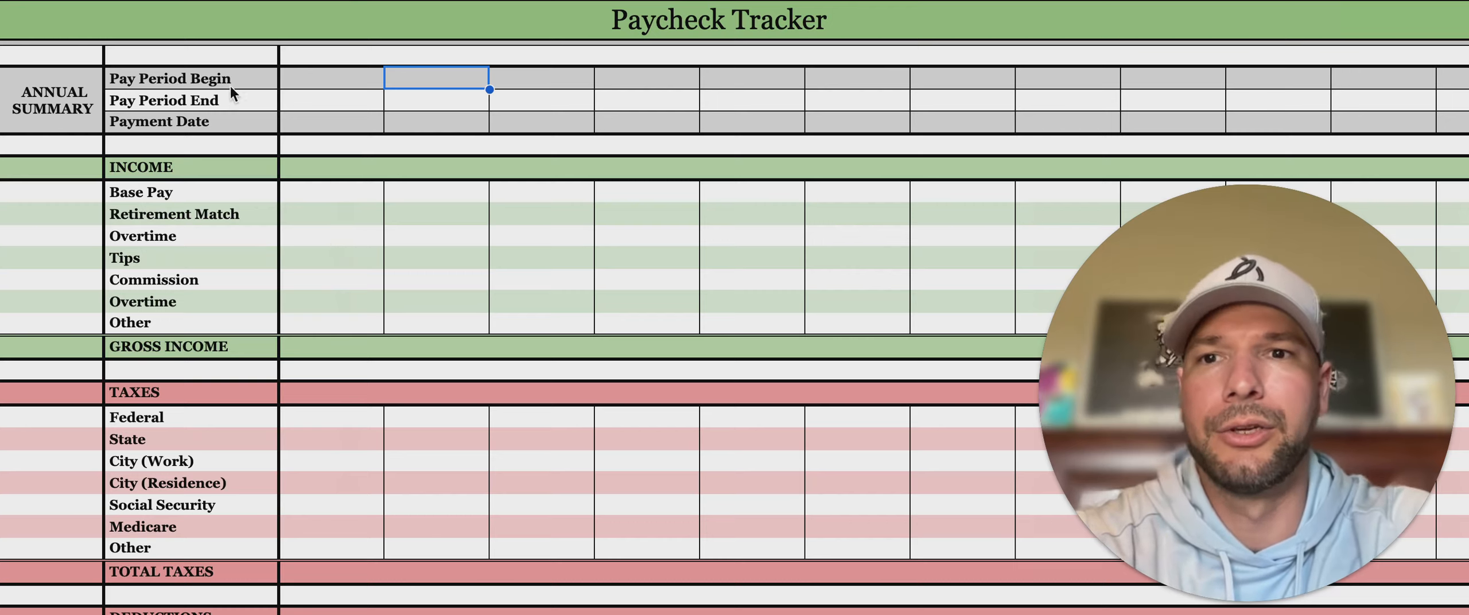
# Review the pay period rows and the income categories, including base pay, retirement match, overtime and tips
pyautogui.click(243, 77)
pyautogui.click(243, 99)
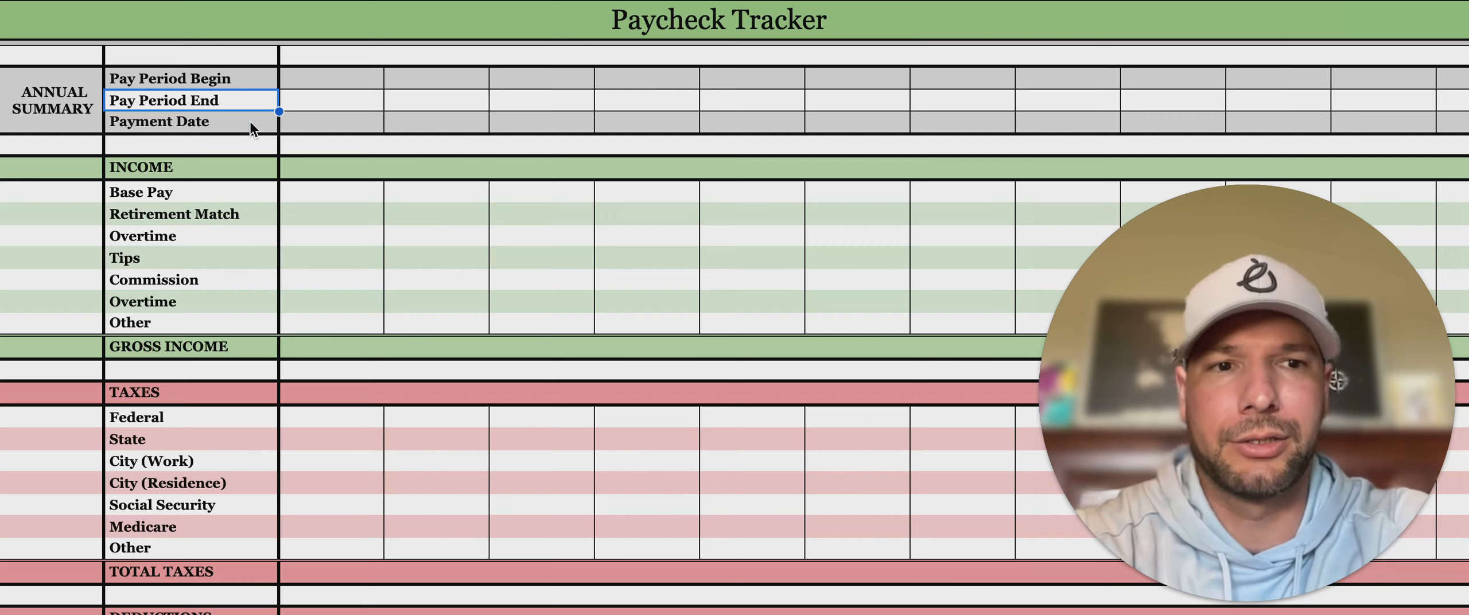
pyautogui.scroll(-1, 248, 143)
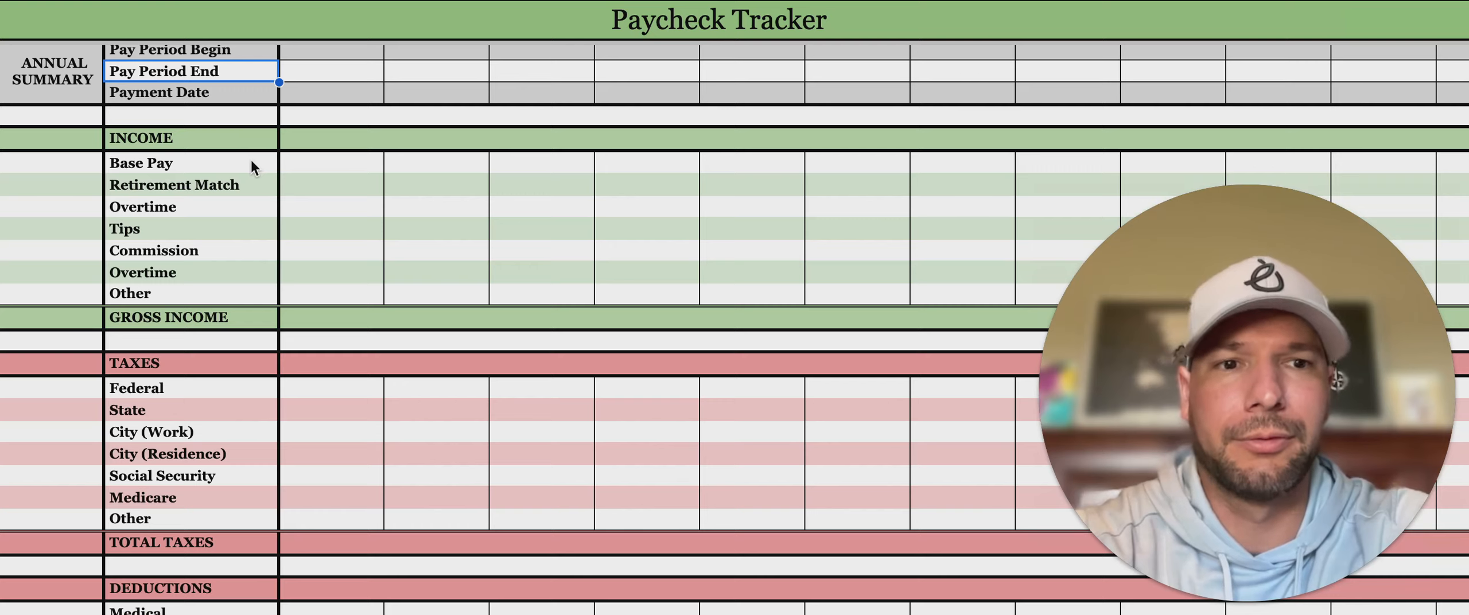
pyautogui.click(244, 164)
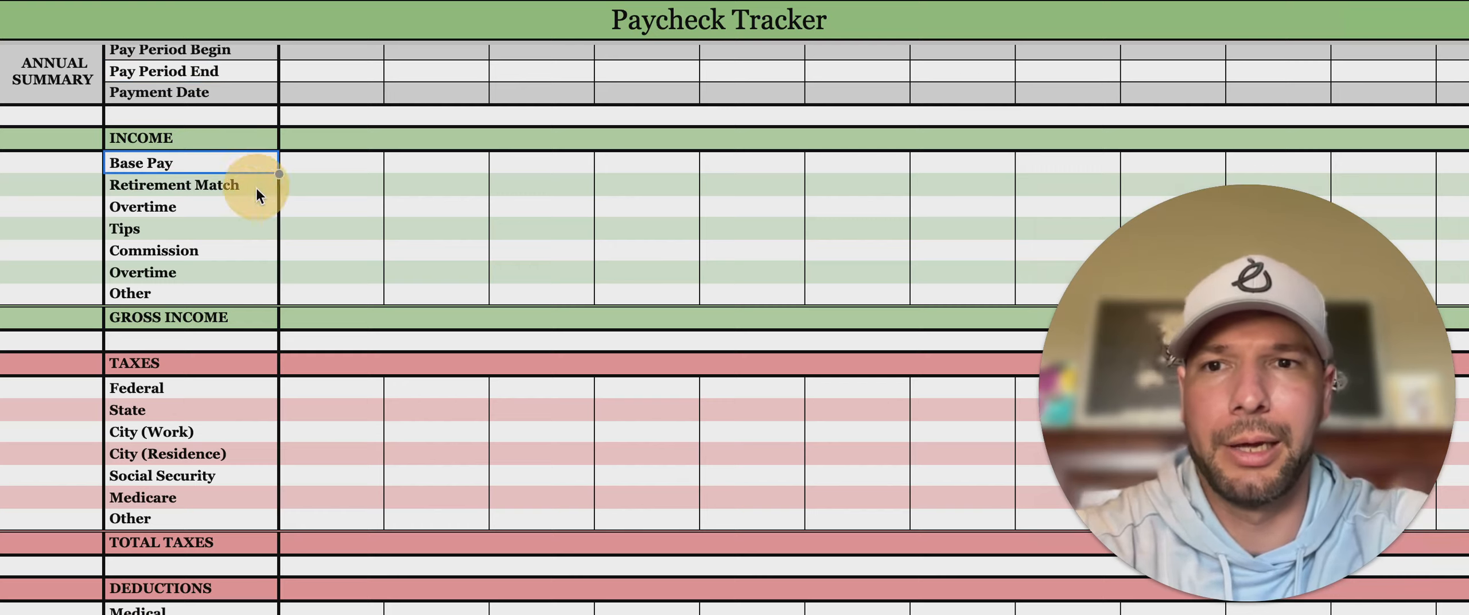
pyautogui.click(257, 189)
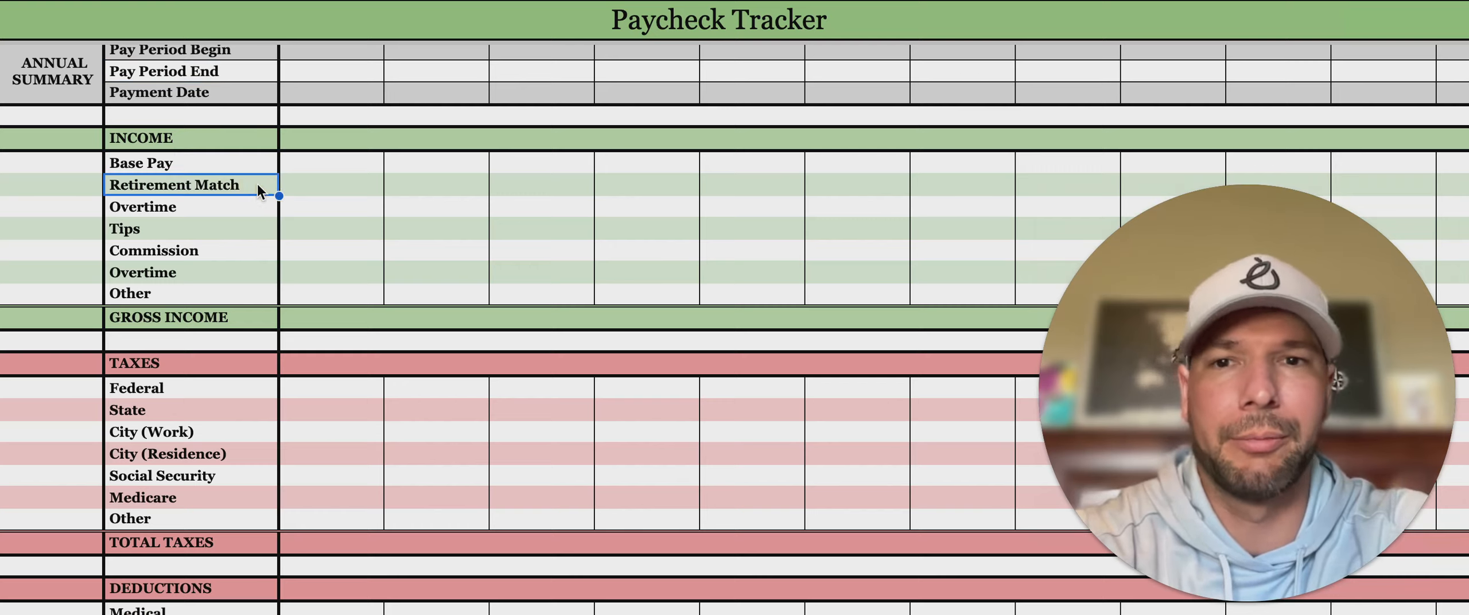
pyautogui.scroll(1, 239, 205)
pyautogui.click(234, 216)
pyautogui.click(235, 233)
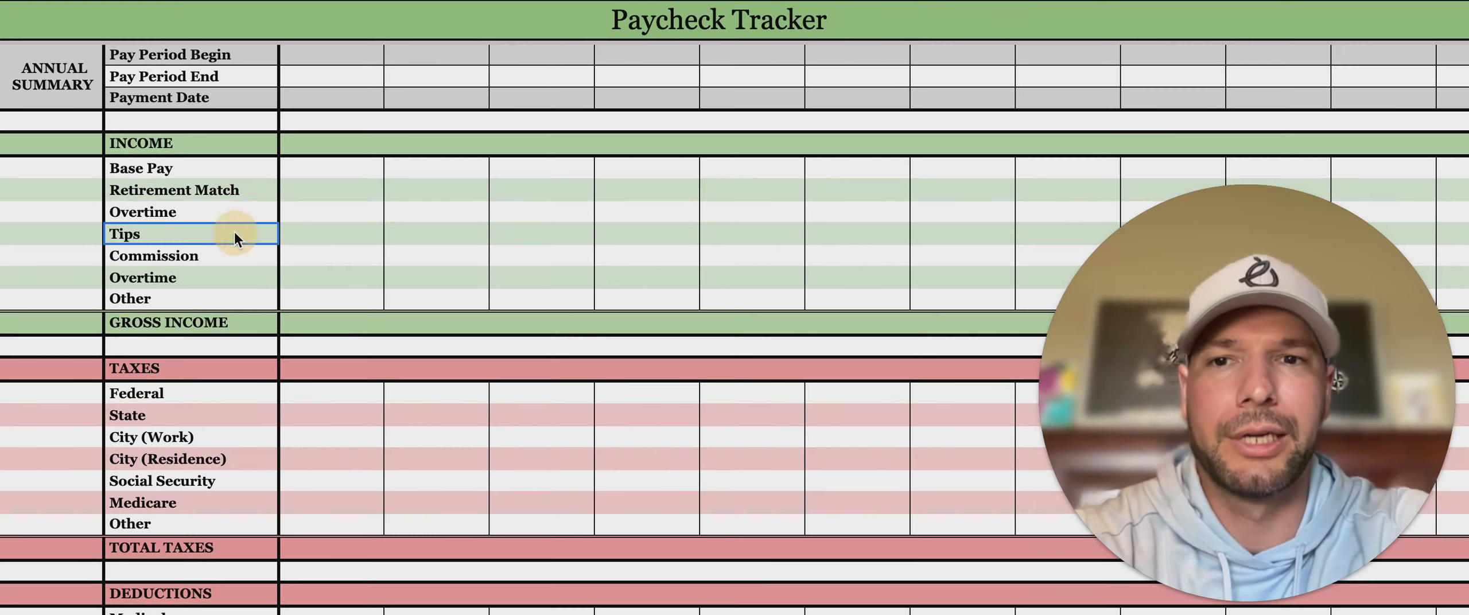
# Examine the tax and deduction categories in the tracker
pyautogui.scroll(-3, 280, 225)
pyautogui.scroll(-1, 271, 220)
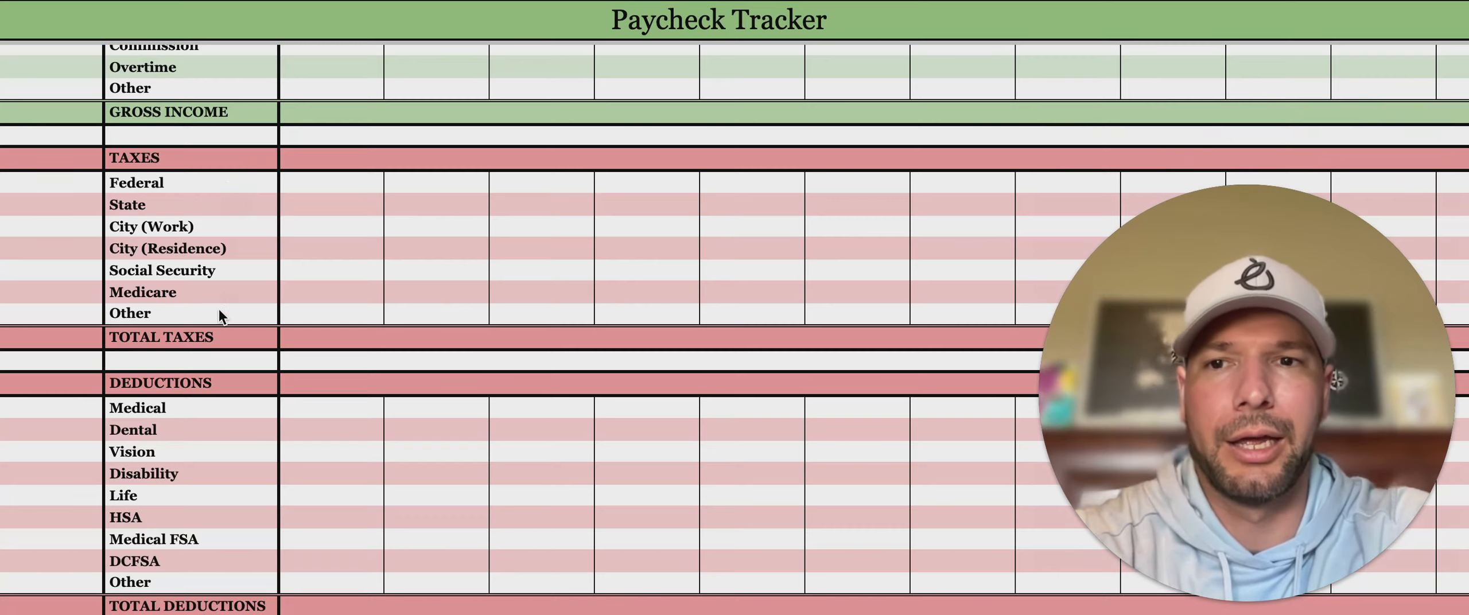
pyautogui.scroll(-1, 222, 313)
pyautogui.scroll(-2, 223, 314)
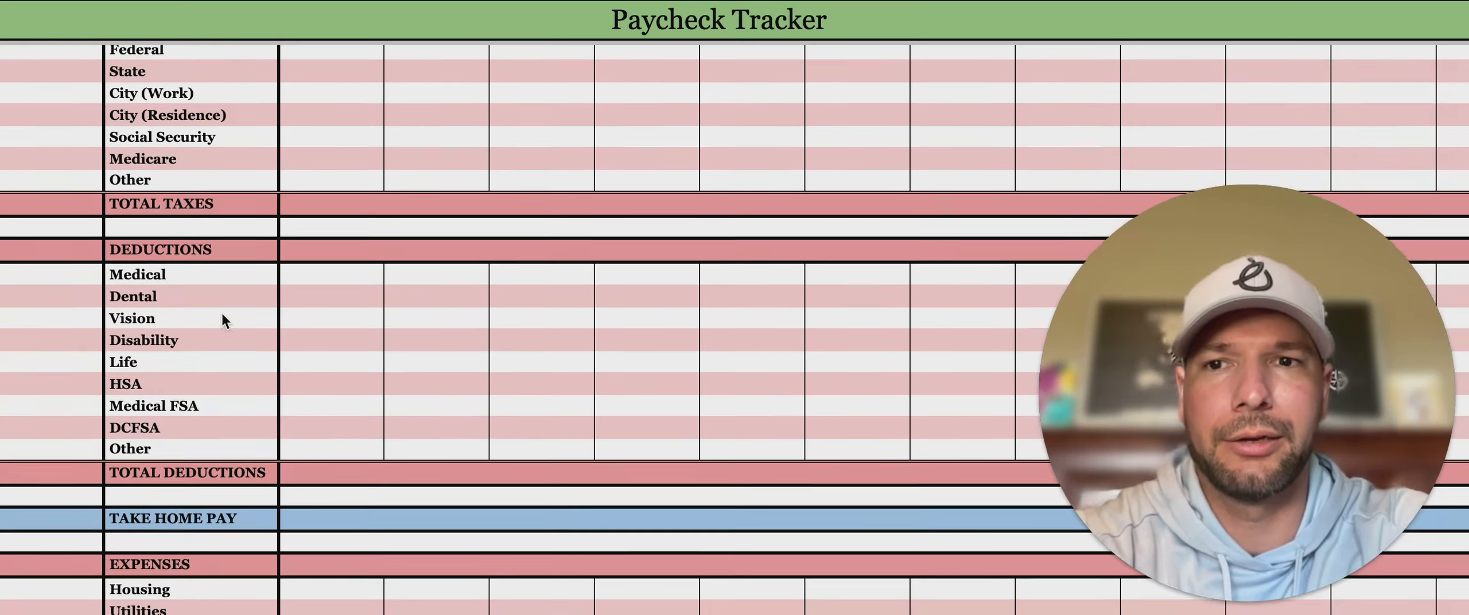
pyautogui.scroll(-1, 224, 306)
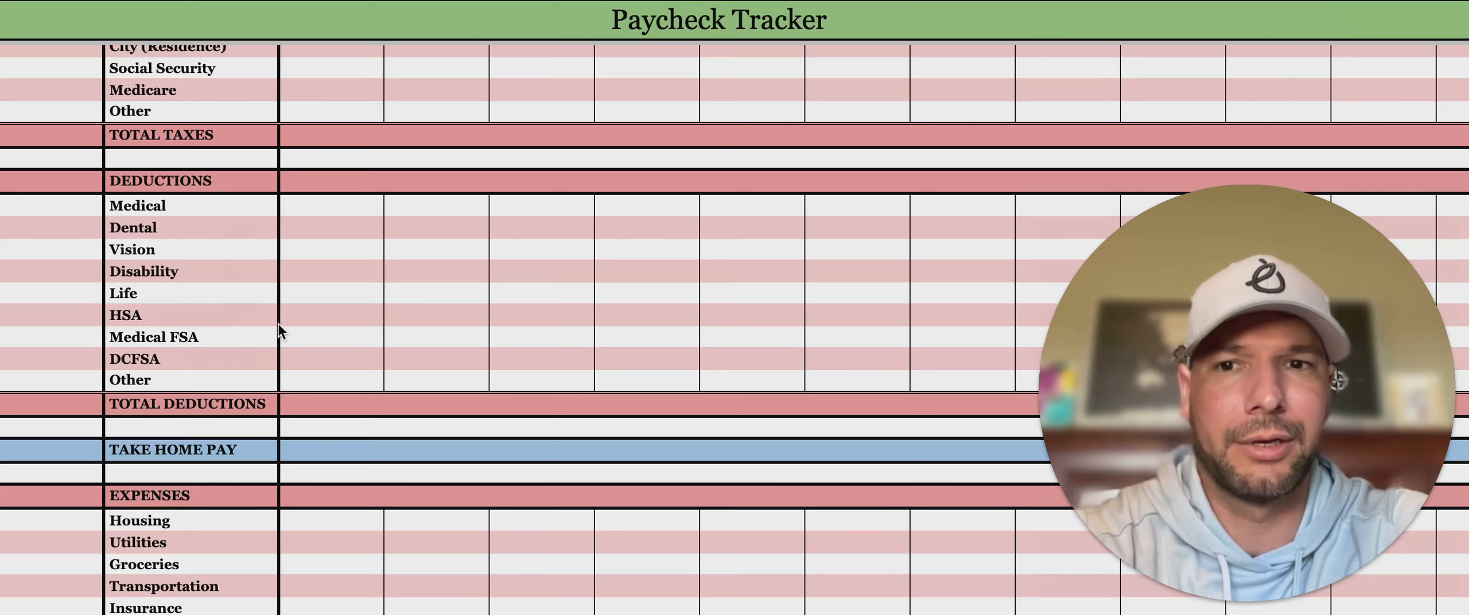
pyautogui.scroll(-4, 284, 325)
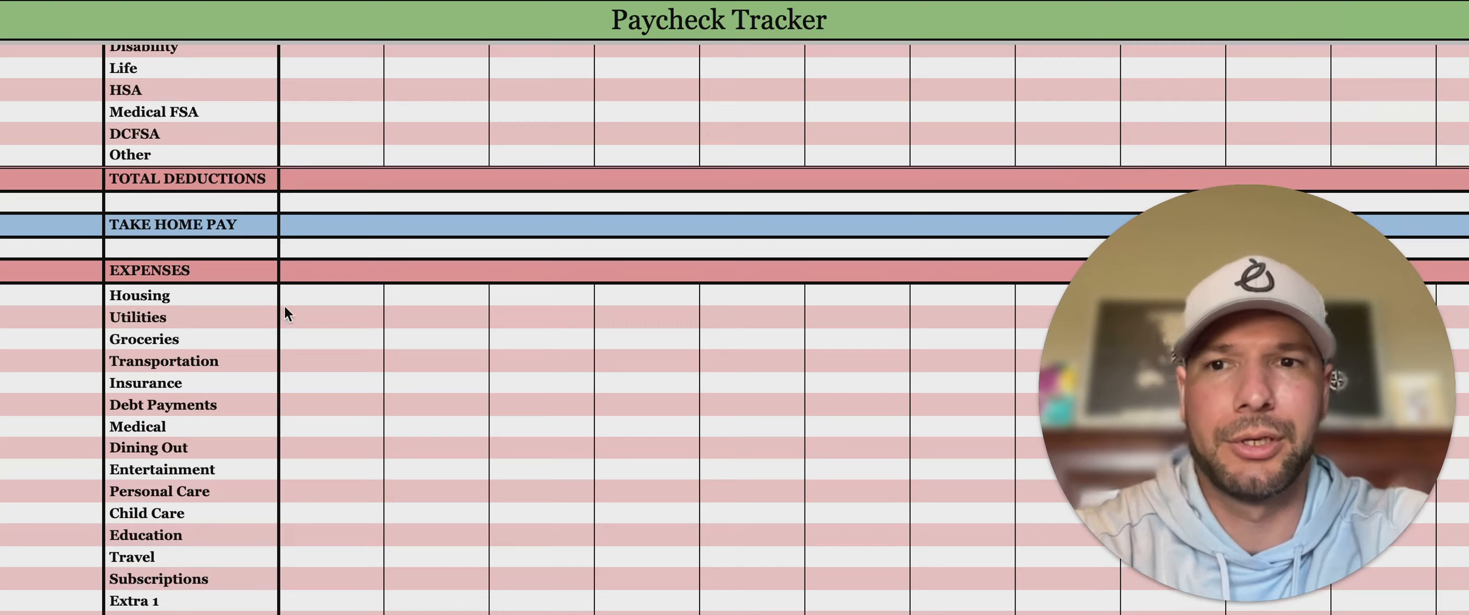
# Review the take home pay row, the expense categories and the net income/(loss) row
pyautogui.click(243, 225)
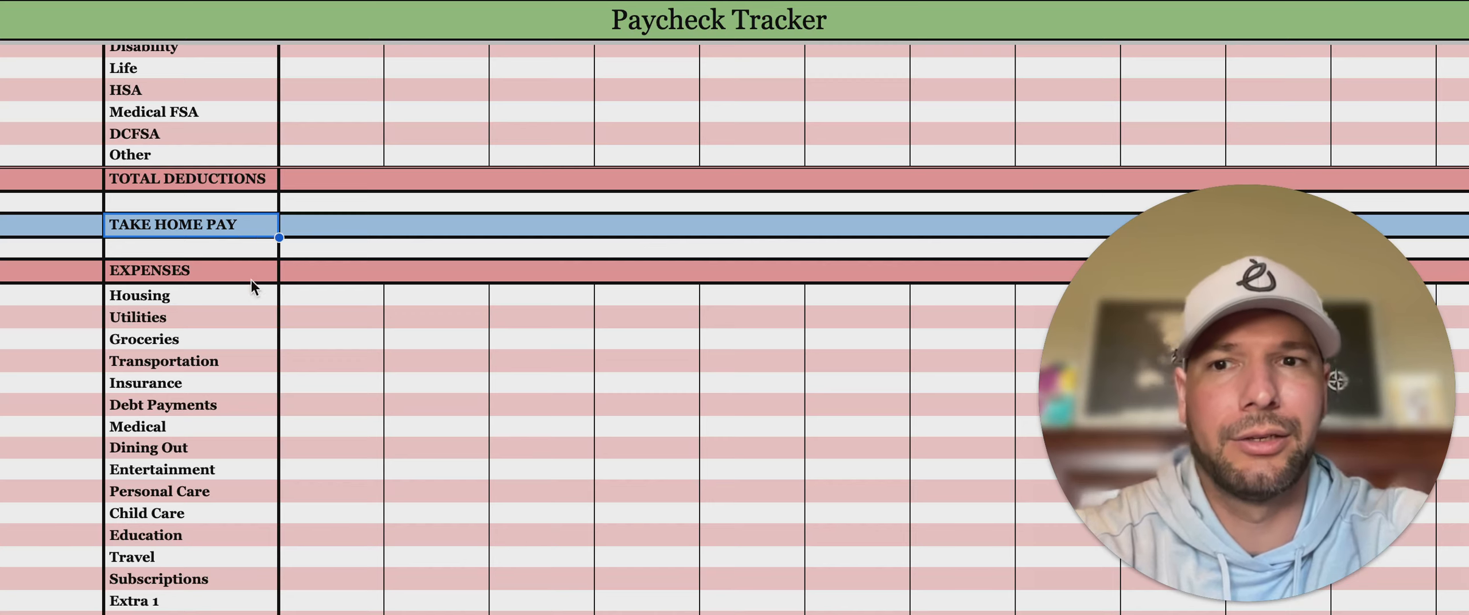
pyautogui.scroll(-4, 252, 282)
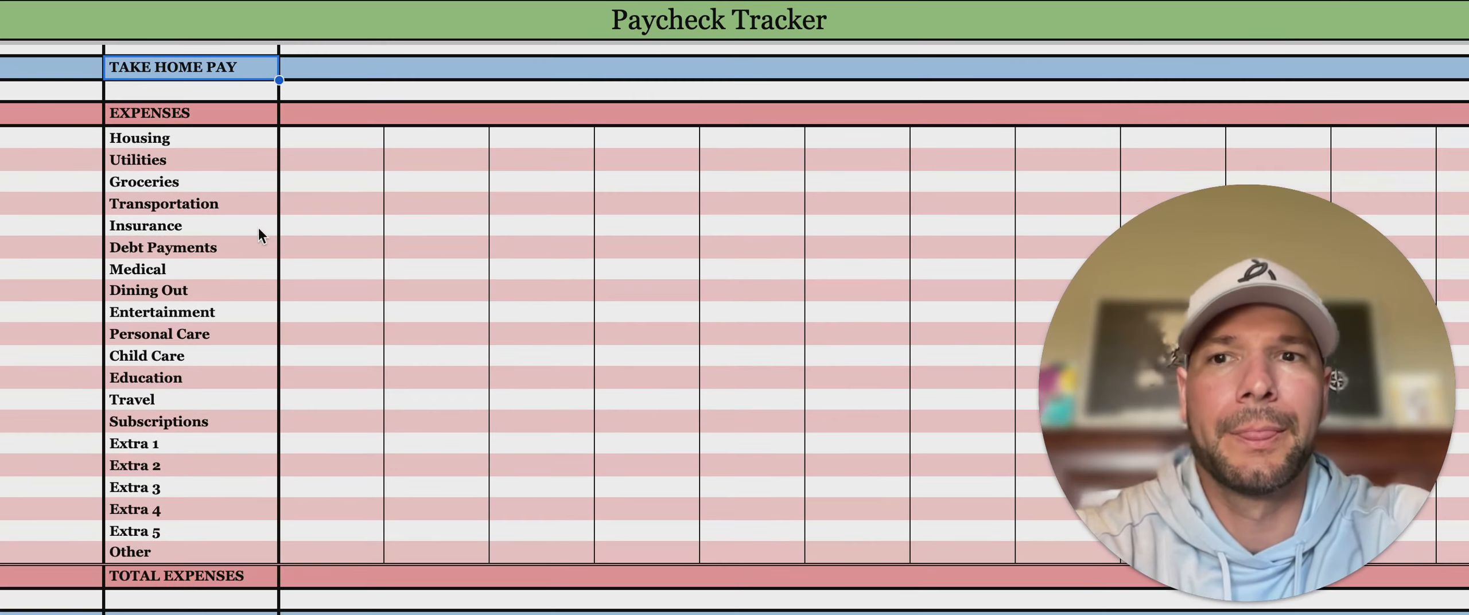
pyautogui.moveTo(241, 138); pyautogui.dragTo(233, 539)
pyautogui.click(236, 402)
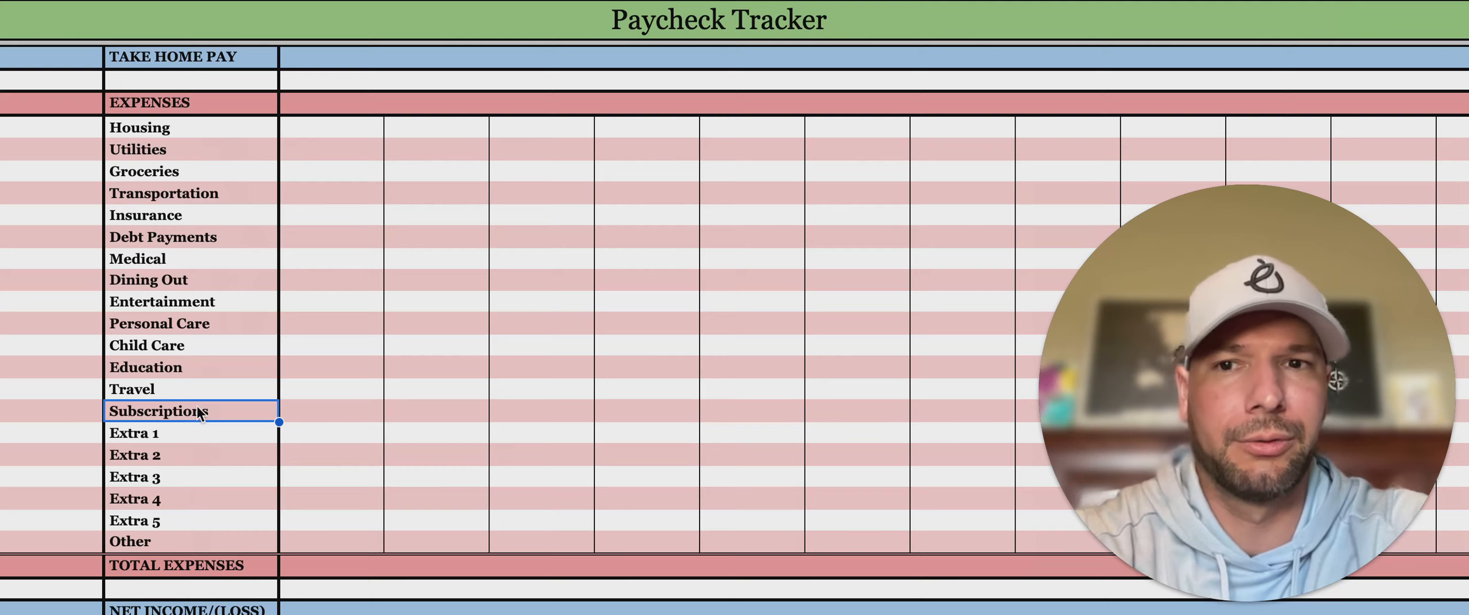
pyautogui.scroll(-2, 216, 326)
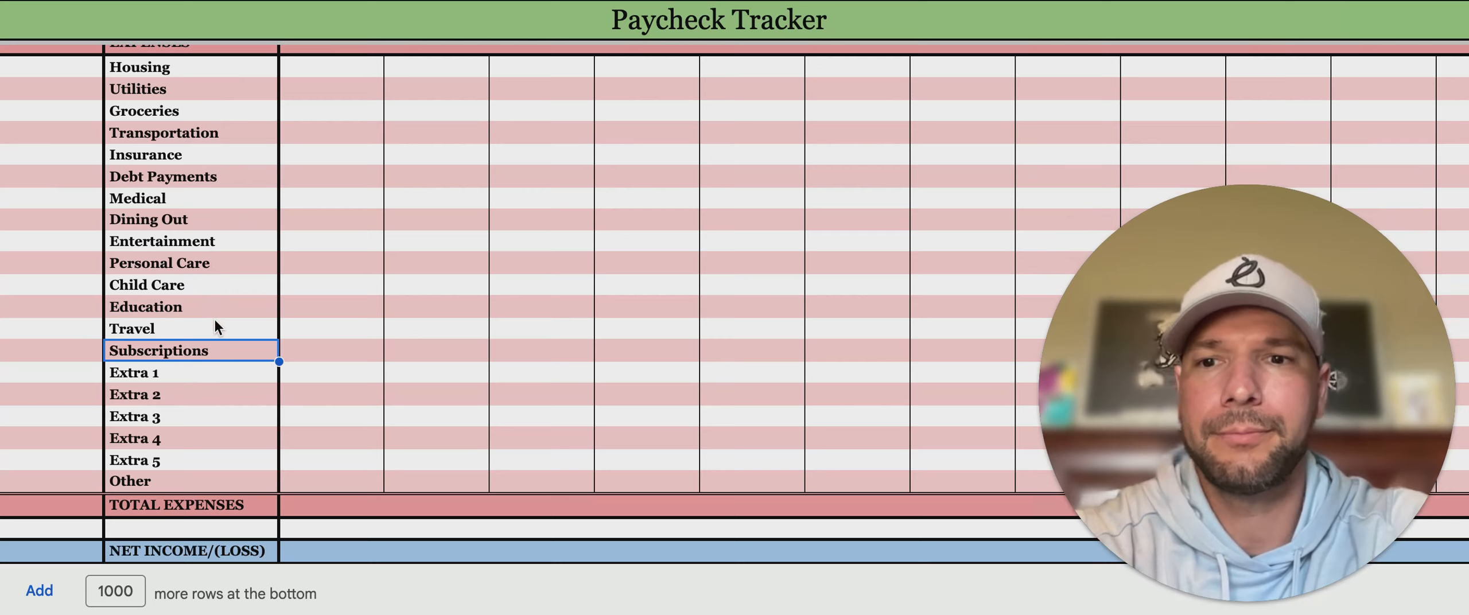
pyautogui.click(244, 553)
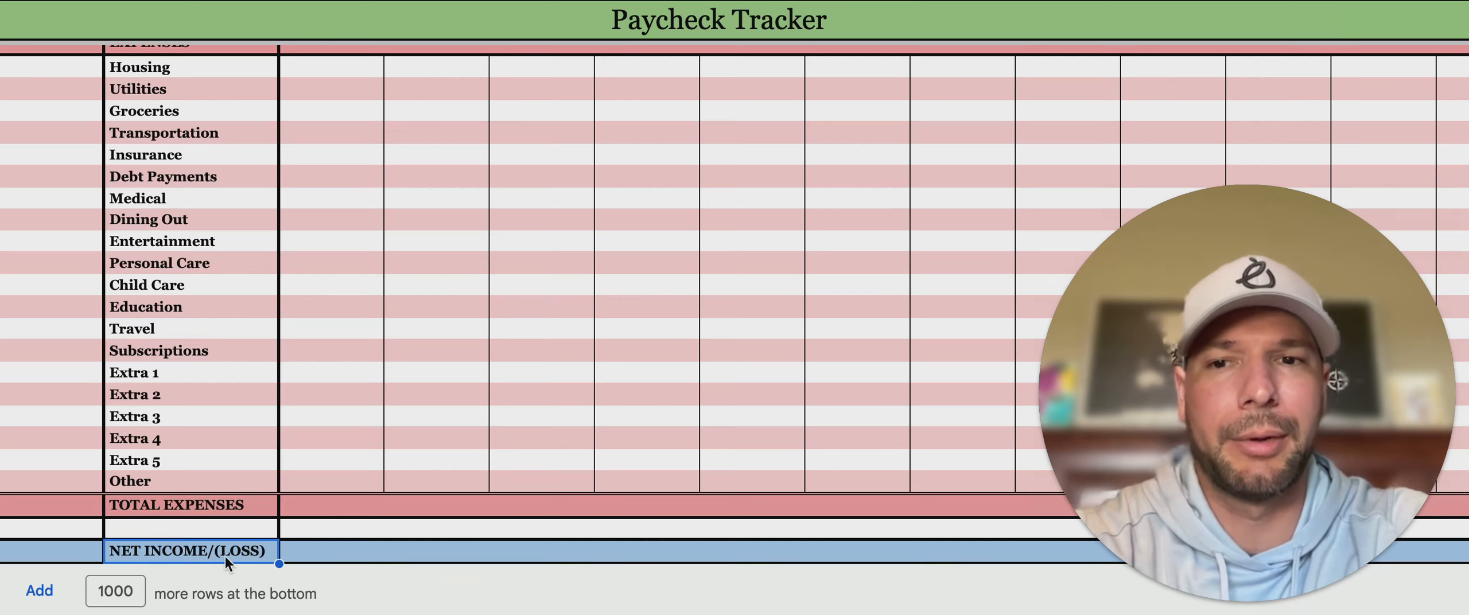
pyautogui.click(322, 553)
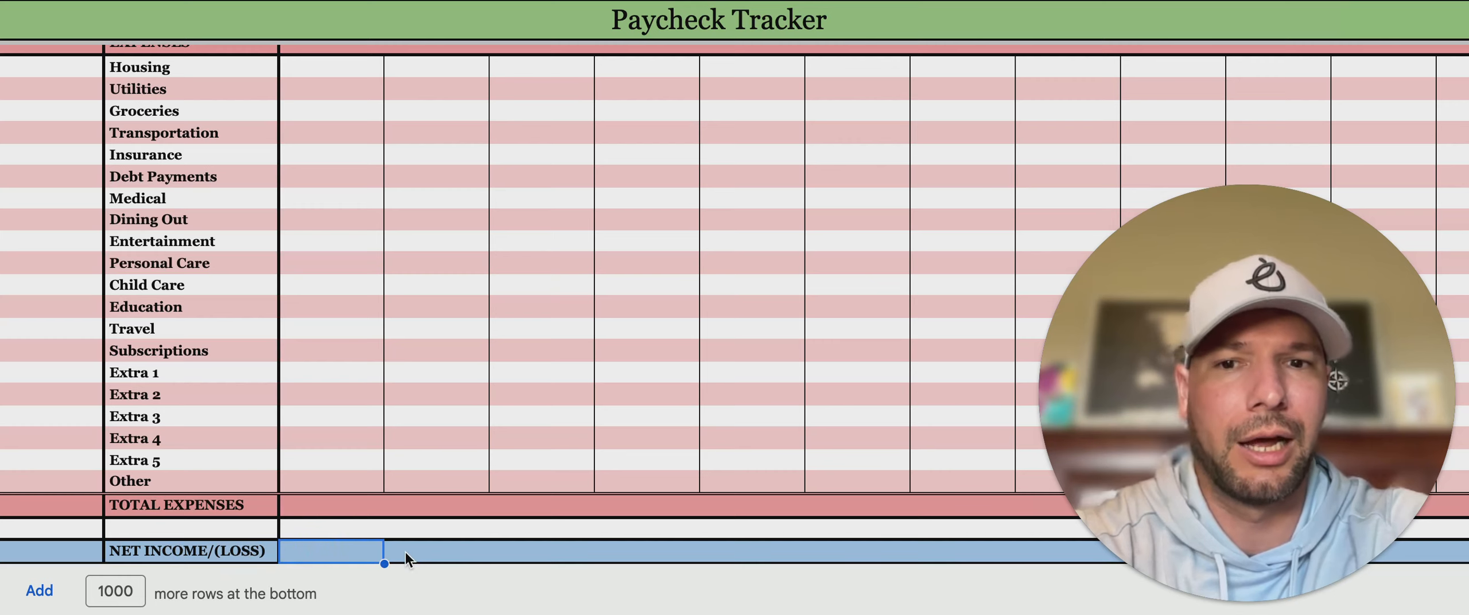
# Inspect the Annual Summary column alongside the income categories
pyautogui.scroll(15, 171, 338)
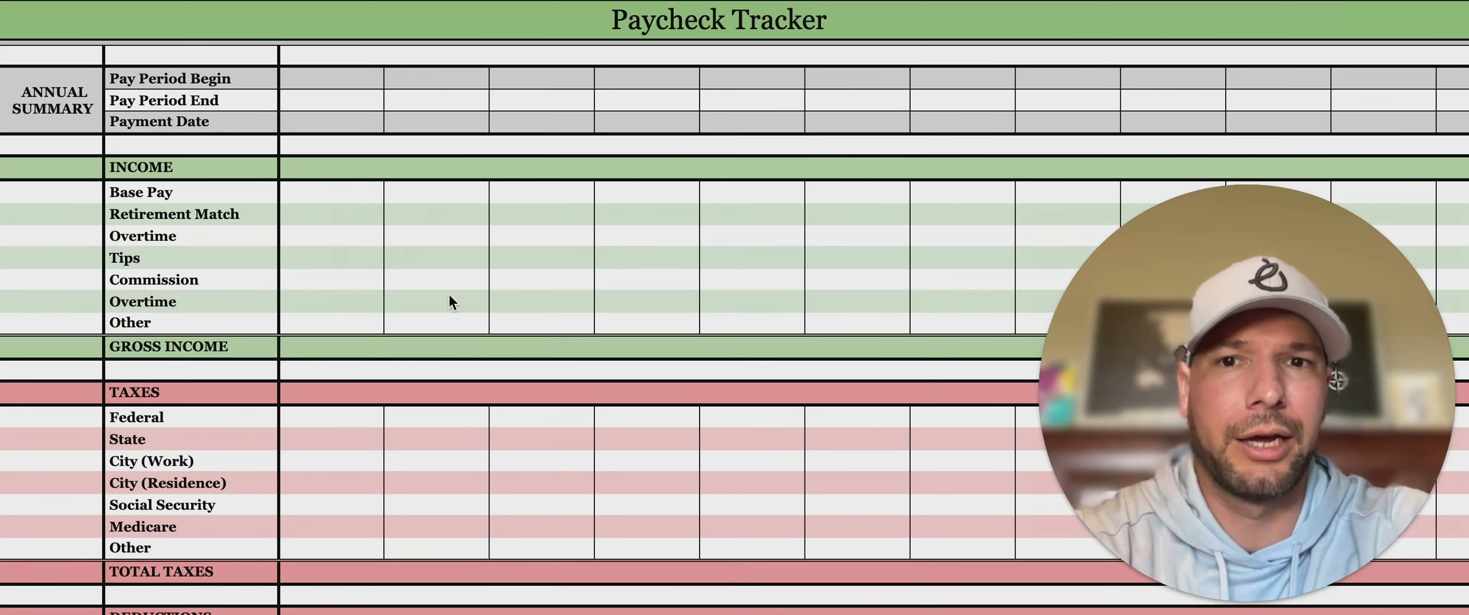
pyautogui.click(57, 118)
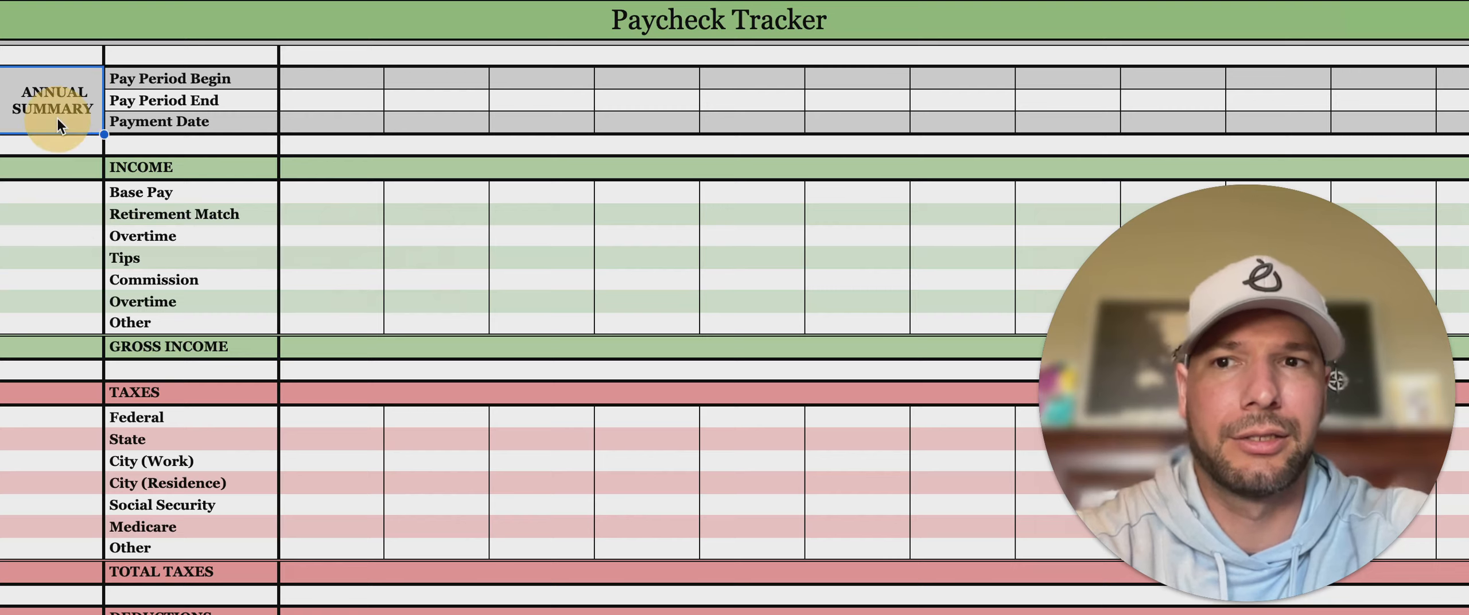
pyautogui.click(54, 171)
pyautogui.moveTo(66, 195); pyautogui.dragTo(64, 319)
pyautogui.click(65, 319)
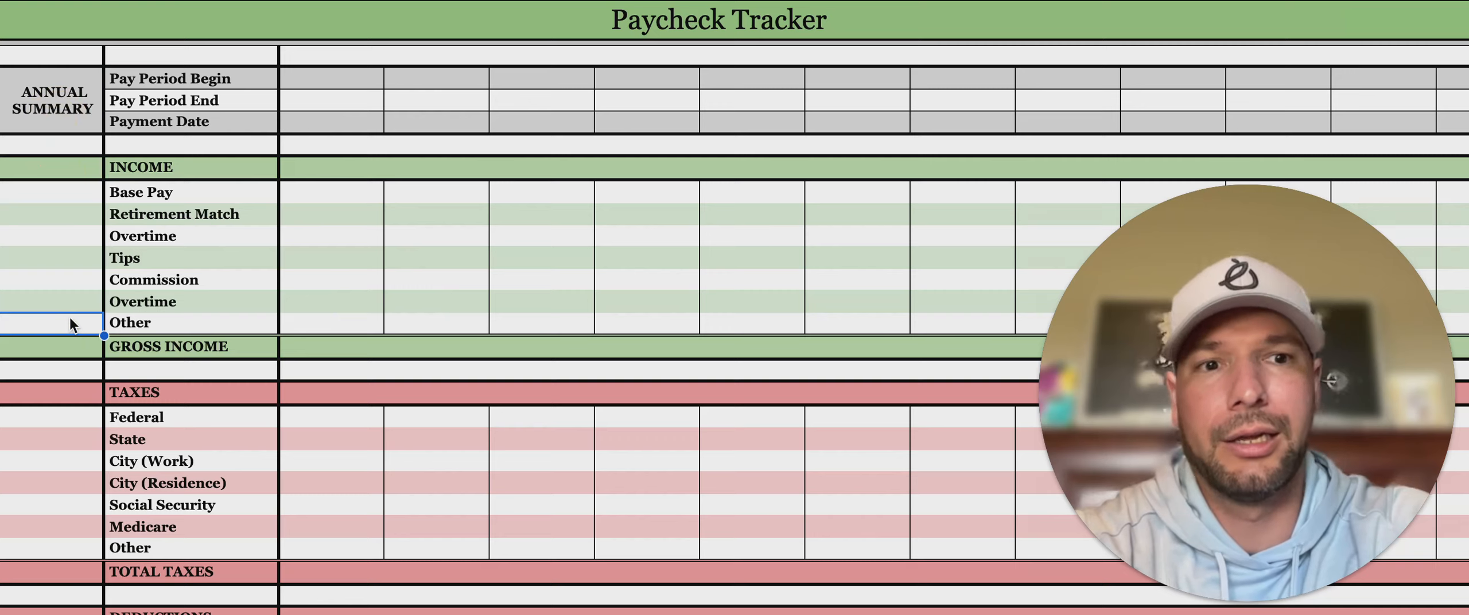
pyautogui.click(349, 251)
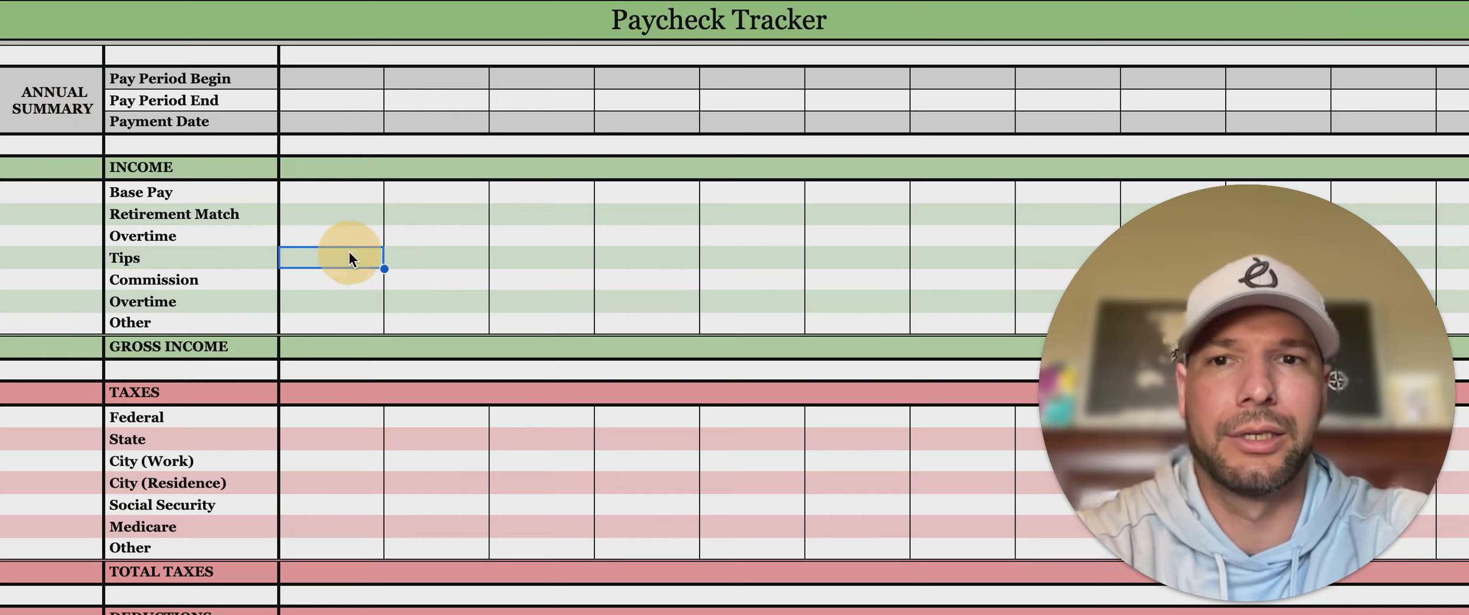
# Fill in the first paycheck column's dates: pay period begin 5/1, pay period end 5/14 and payment date 5/21
pyautogui.click(354, 79)
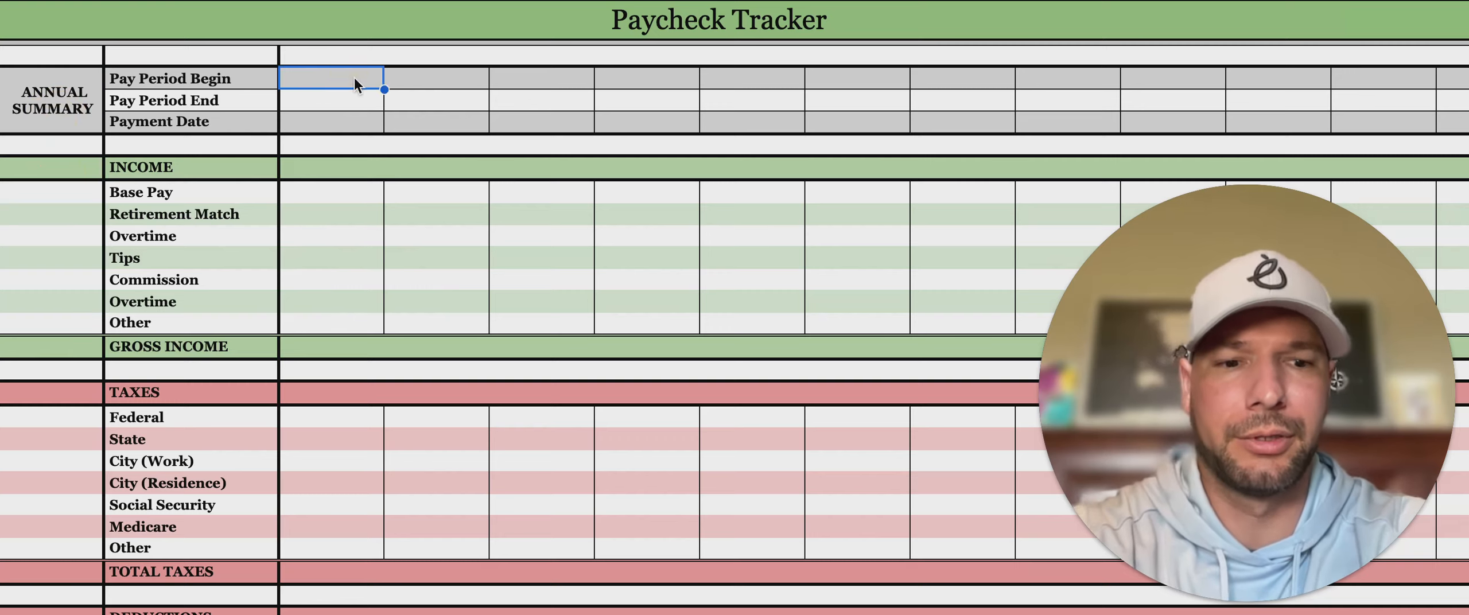
pyautogui.write('5/1')
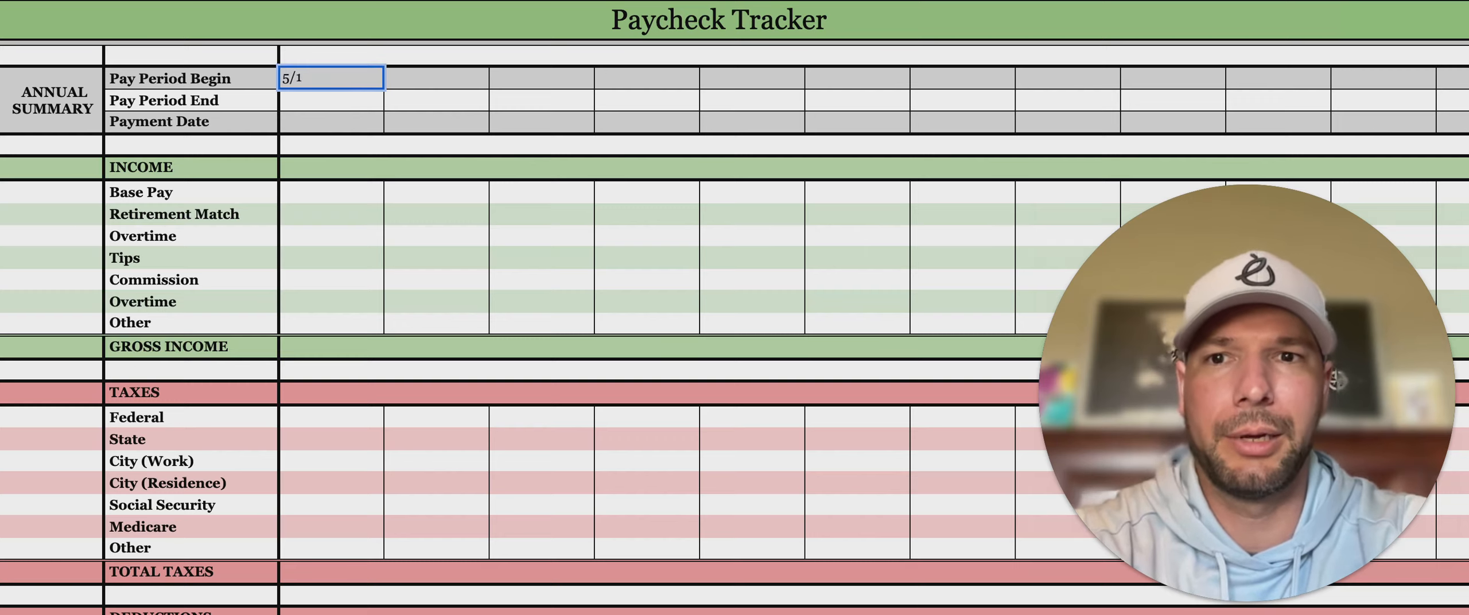
pyautogui.press('Return')
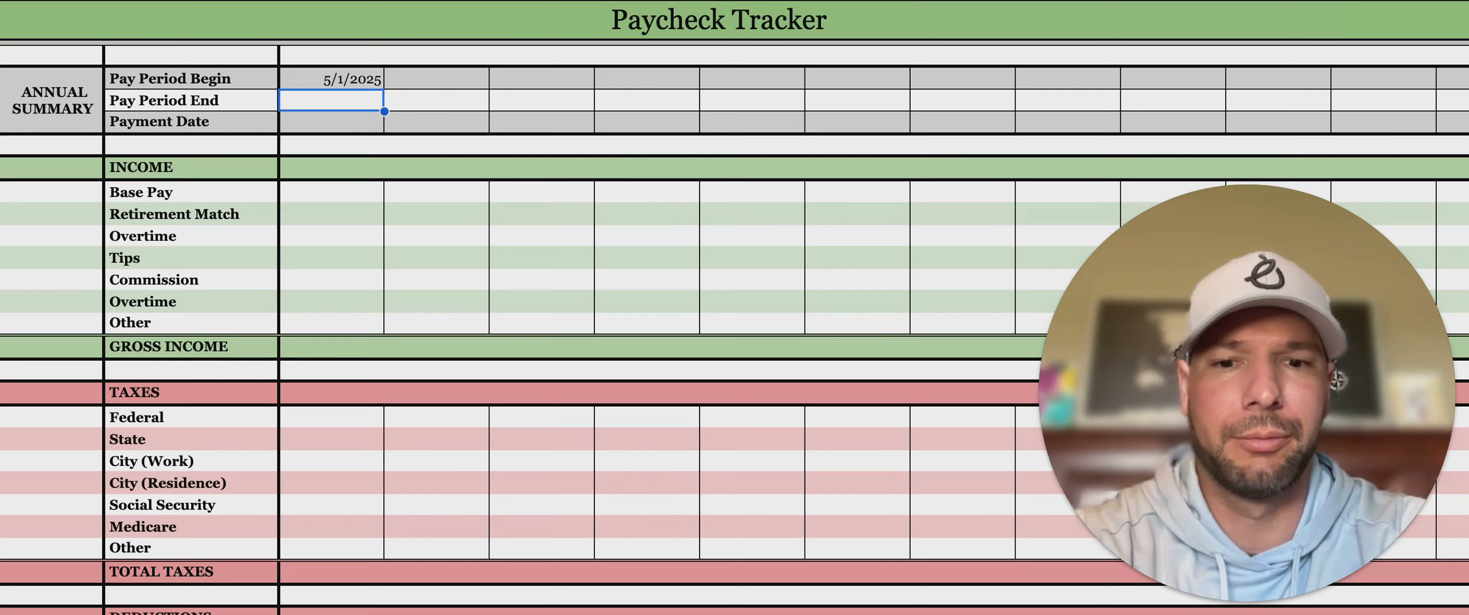
pyautogui.write('5/14')
pyautogui.press('Return')
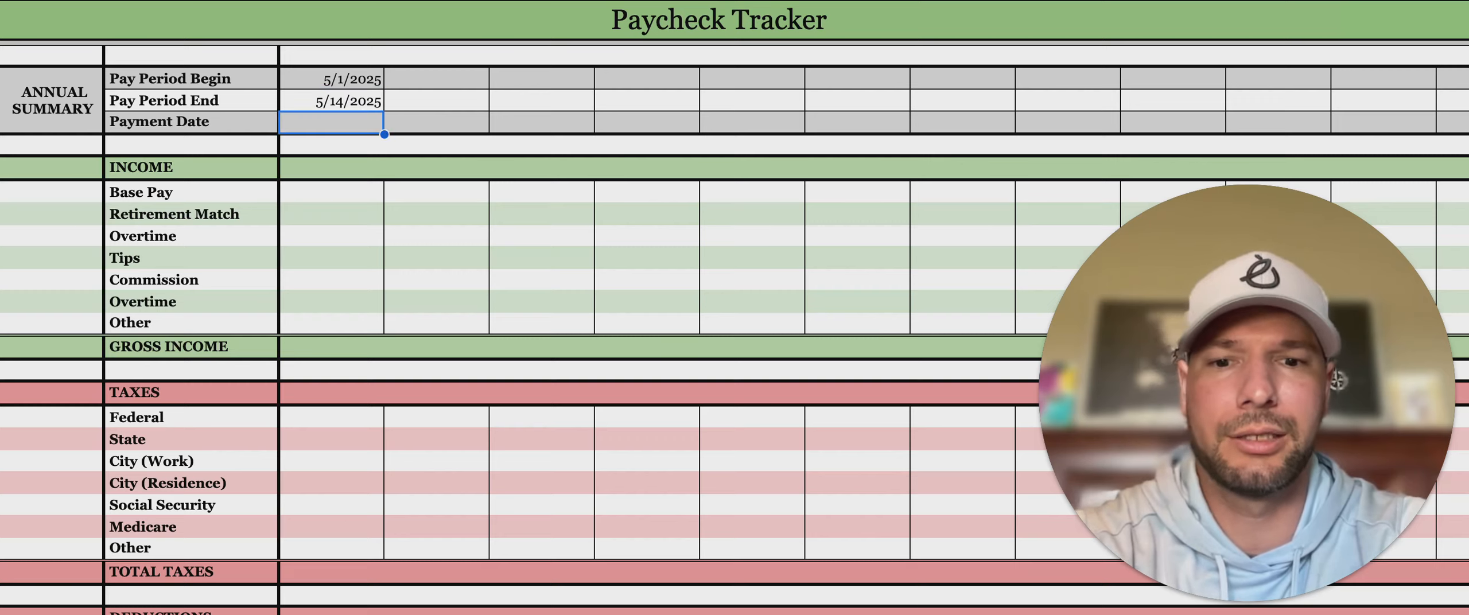
pyautogui.write('5/21')
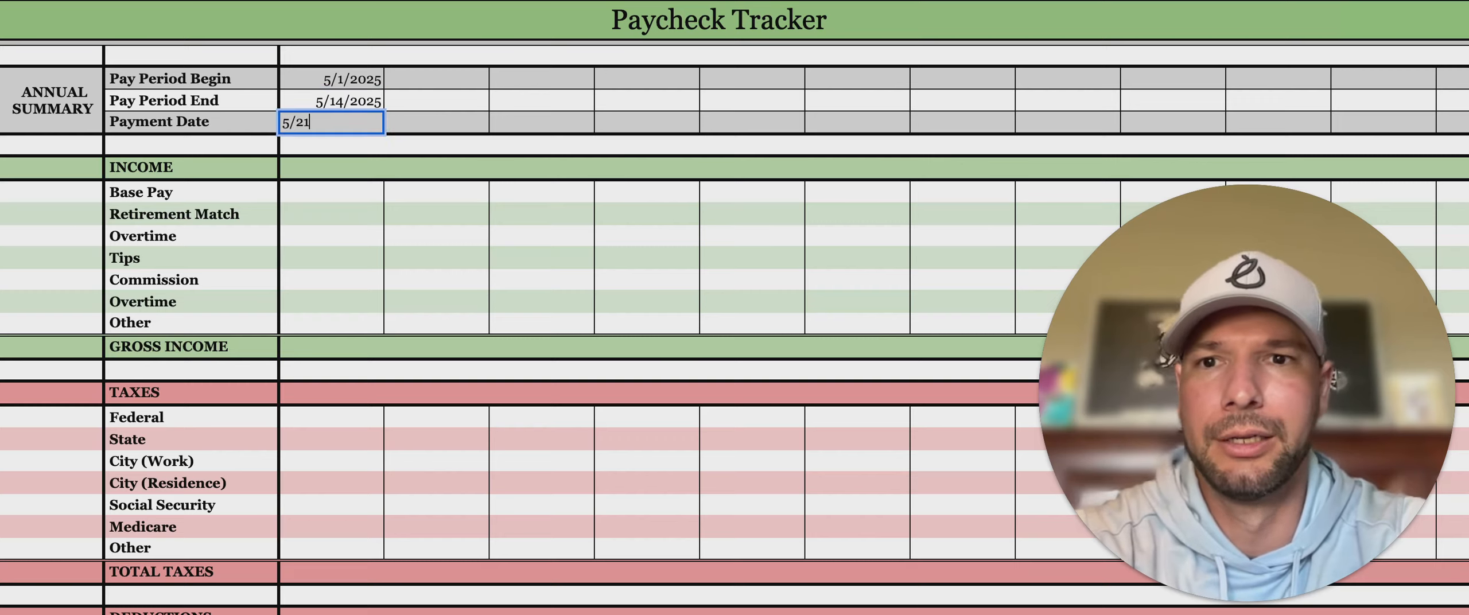
pyautogui.press('Return')
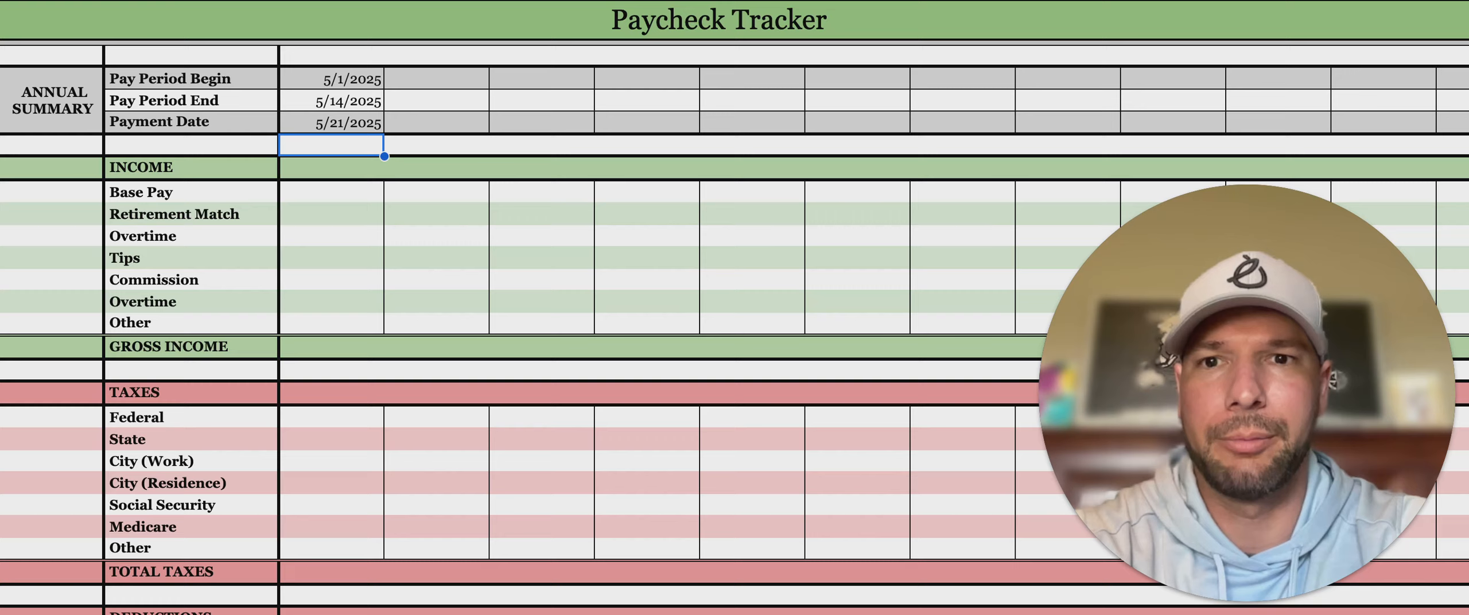
# Enter 5000 as base pay and 250 as retirement match for the first paycheck, leaving the other income rows blank
pyautogui.click(351, 192)
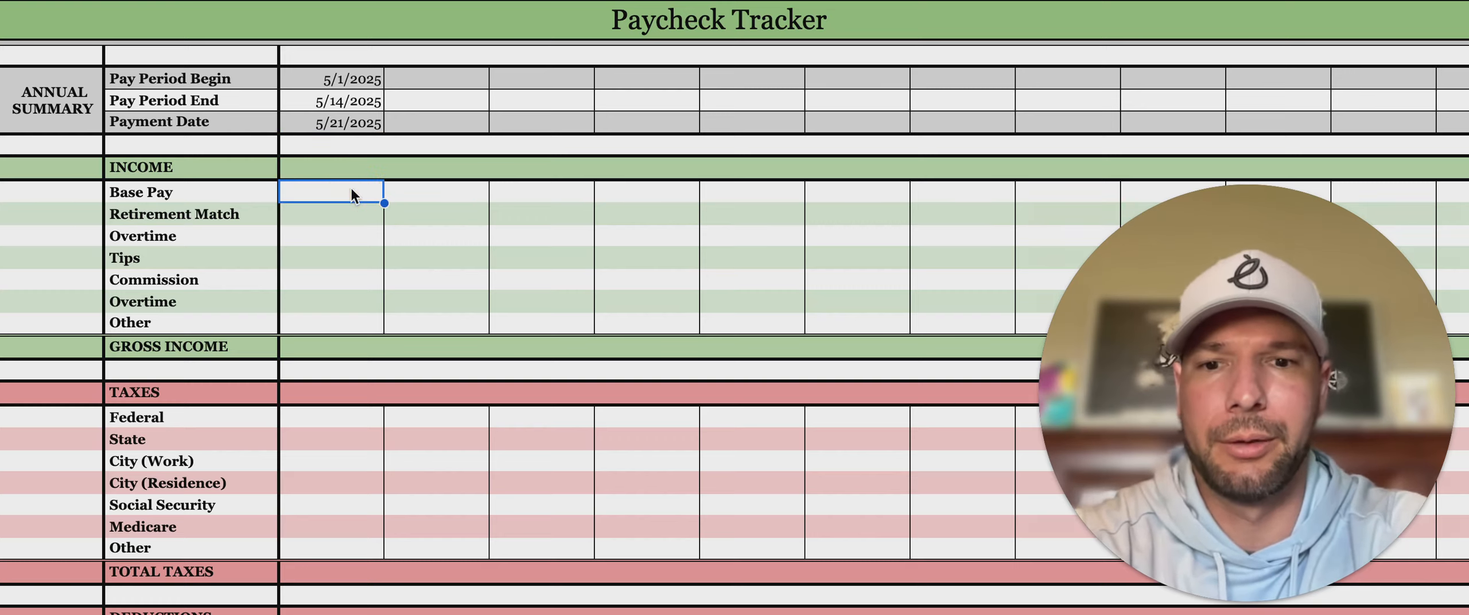
pyautogui.write('5000')
pyautogui.press('Return')
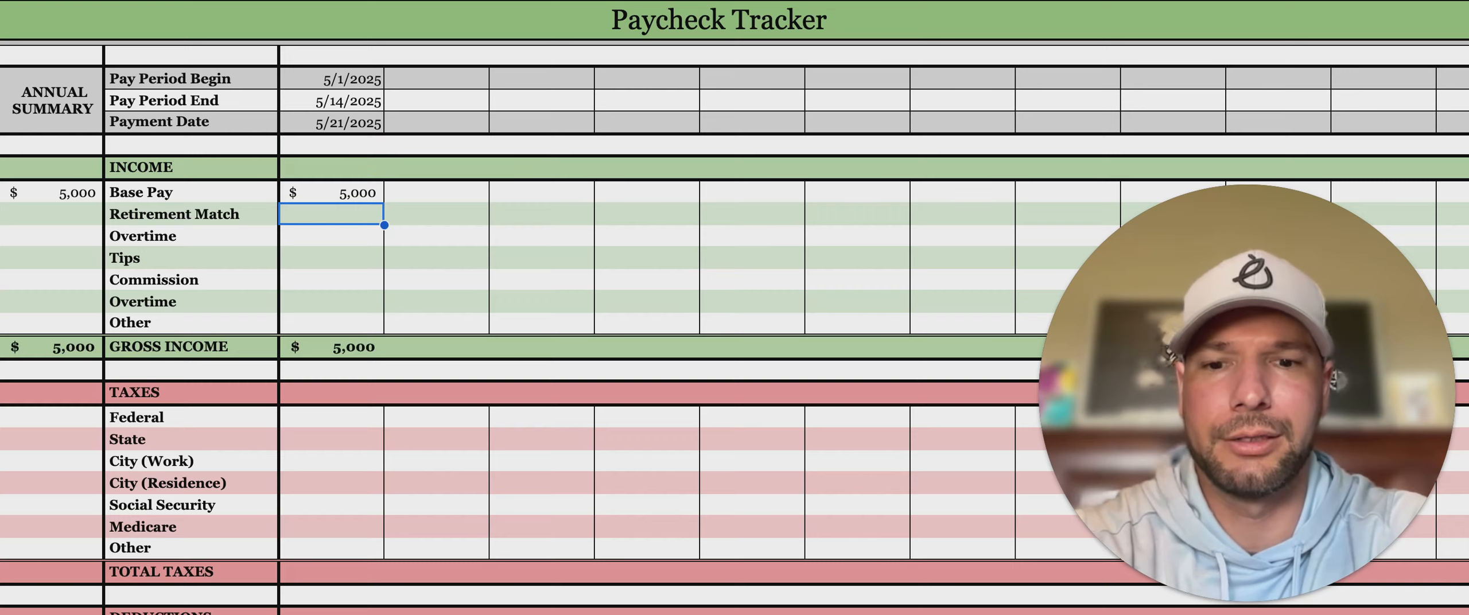
pyautogui.write('250')
pyautogui.press('Return')
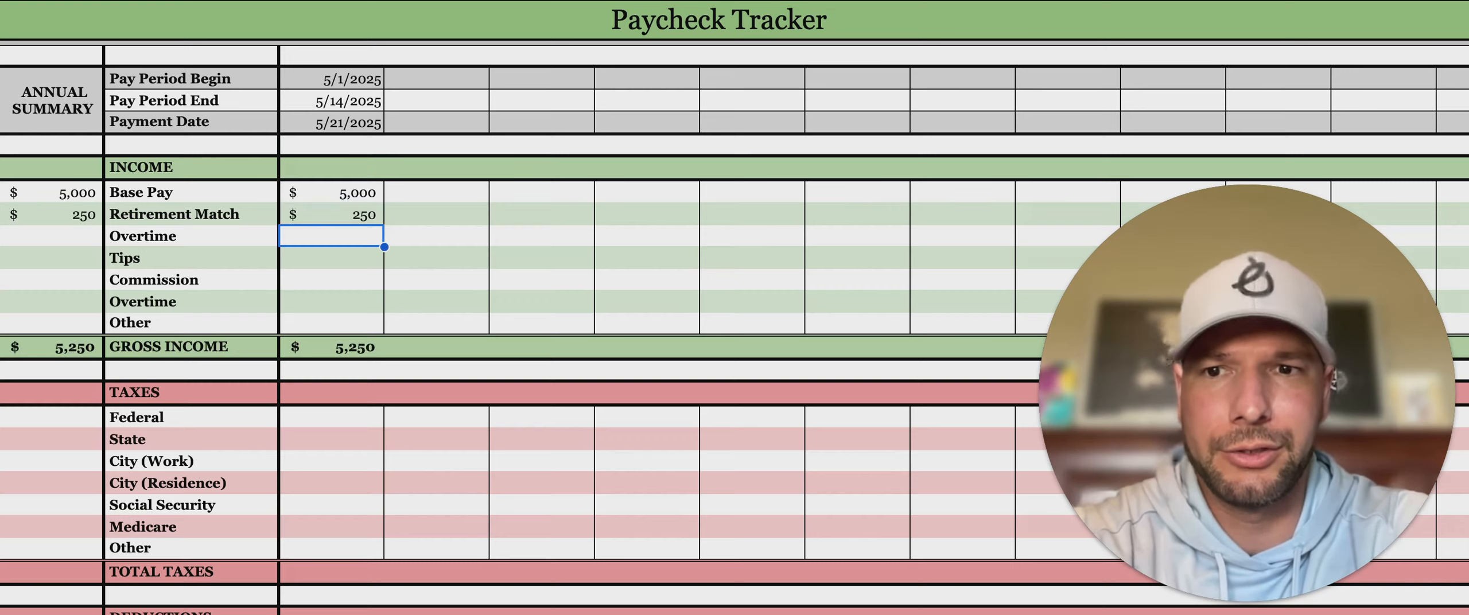
pyautogui.press('Down')
pyautogui.press('Down')
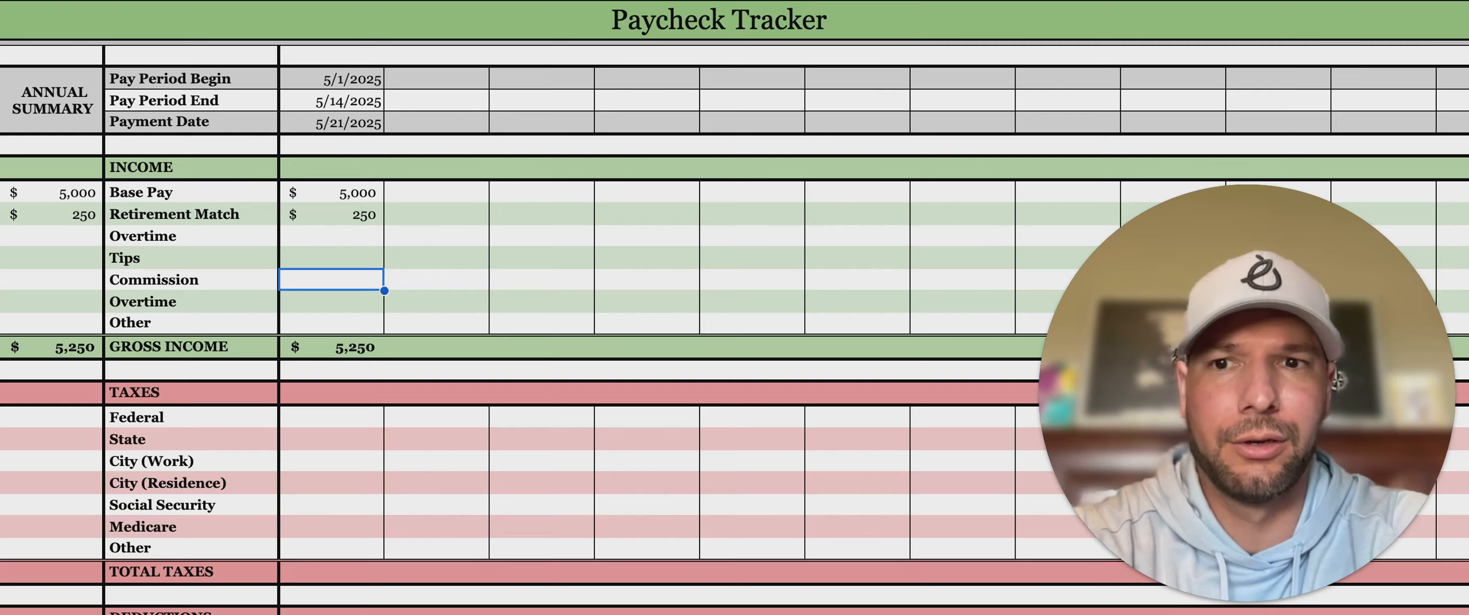
pyautogui.press('Down')
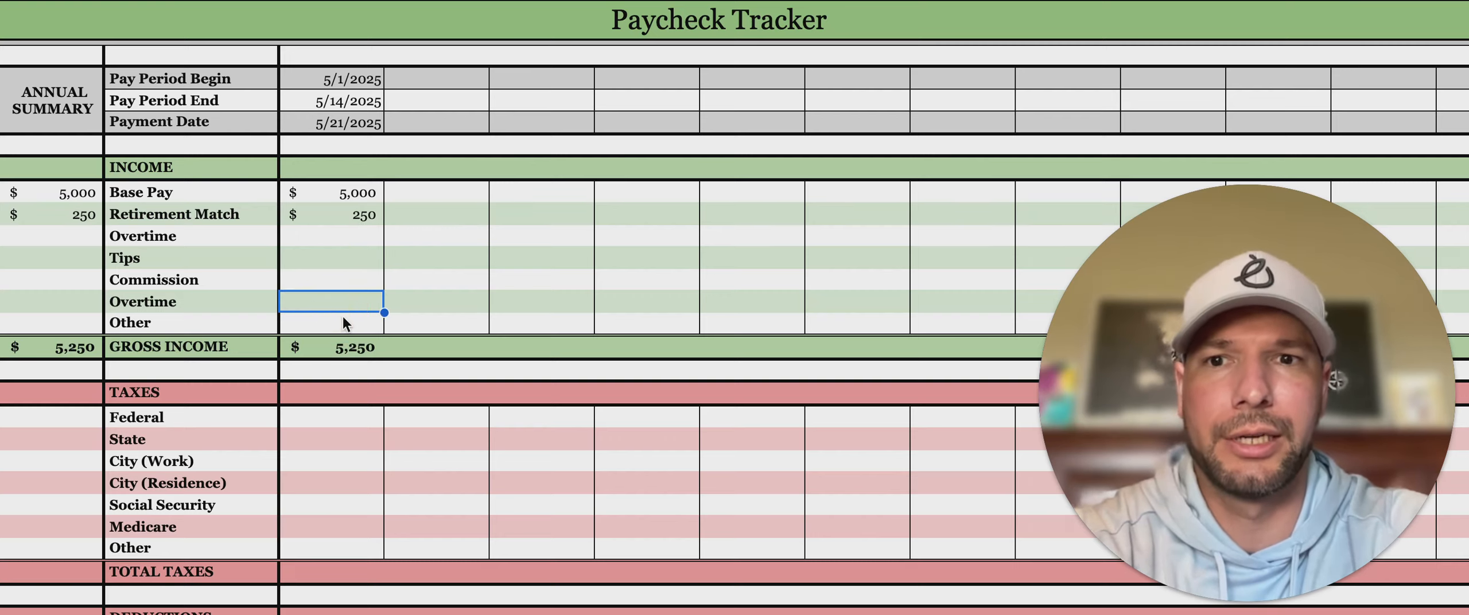
pyautogui.scroll(-3, 347, 299)
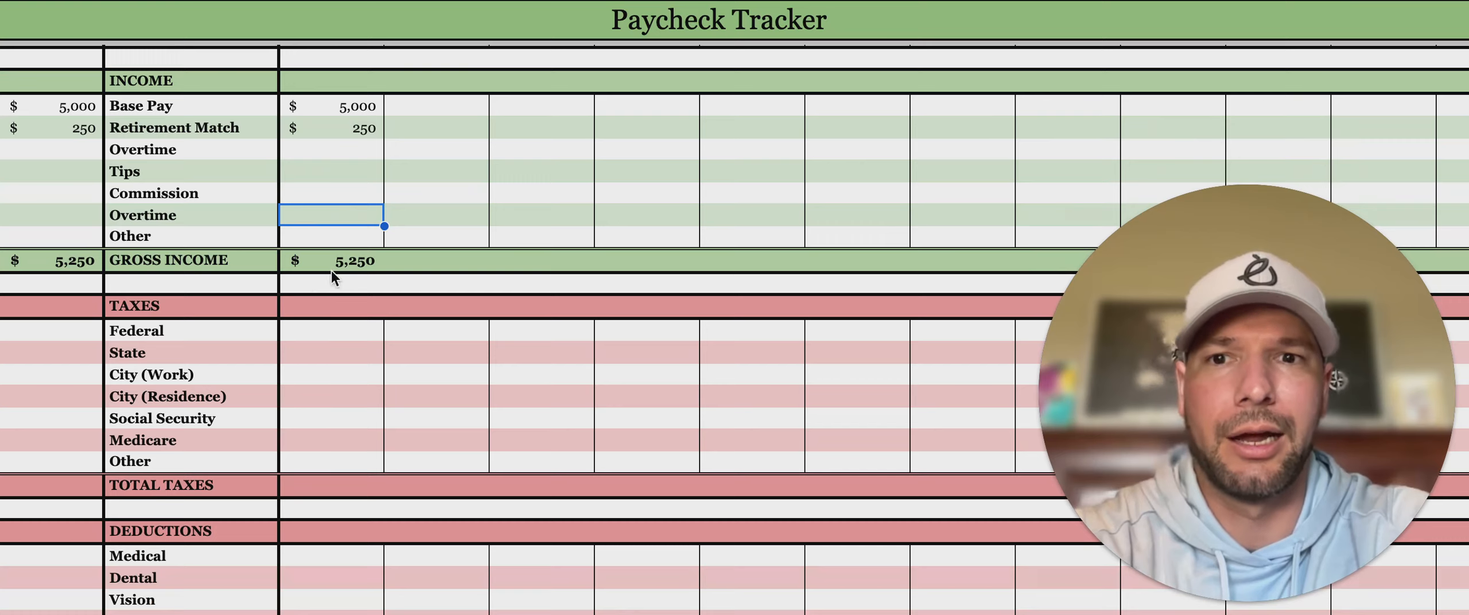
# Enter 5000 as base pay for the second paycheck and check the Base Pay row's annual summary
pyautogui.scroll(1, 336, 263)
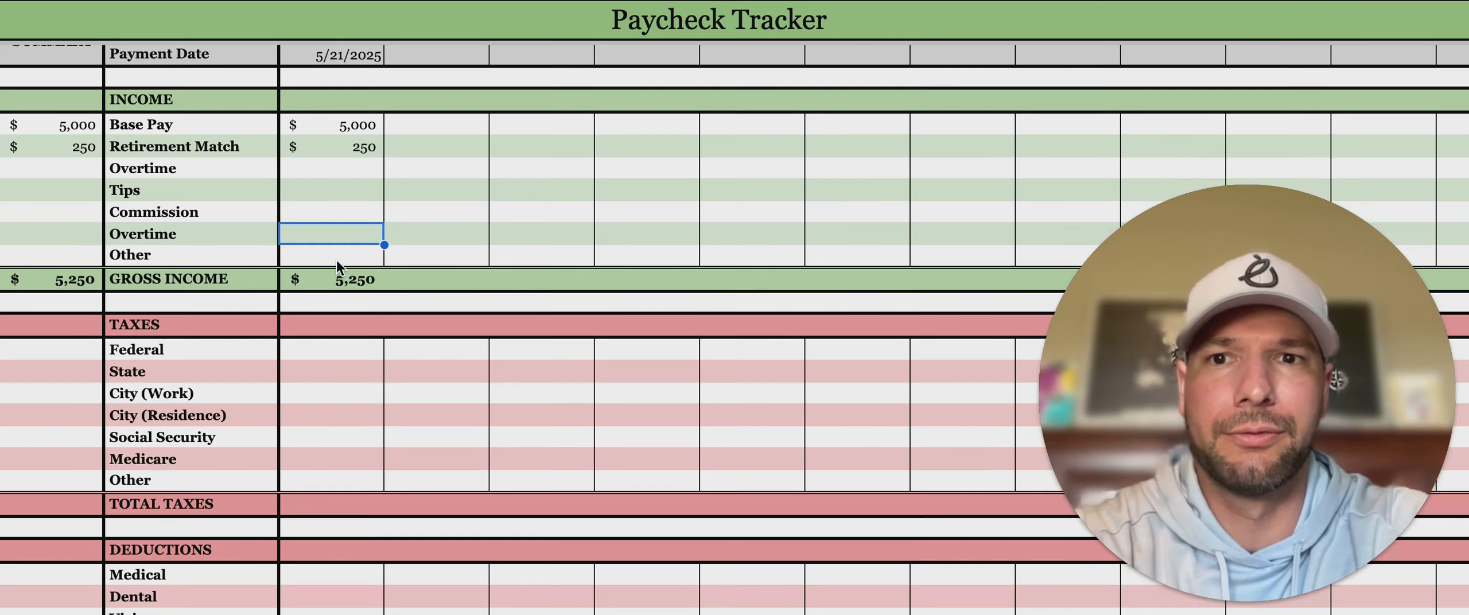
pyautogui.scroll(-4, 367, 305)
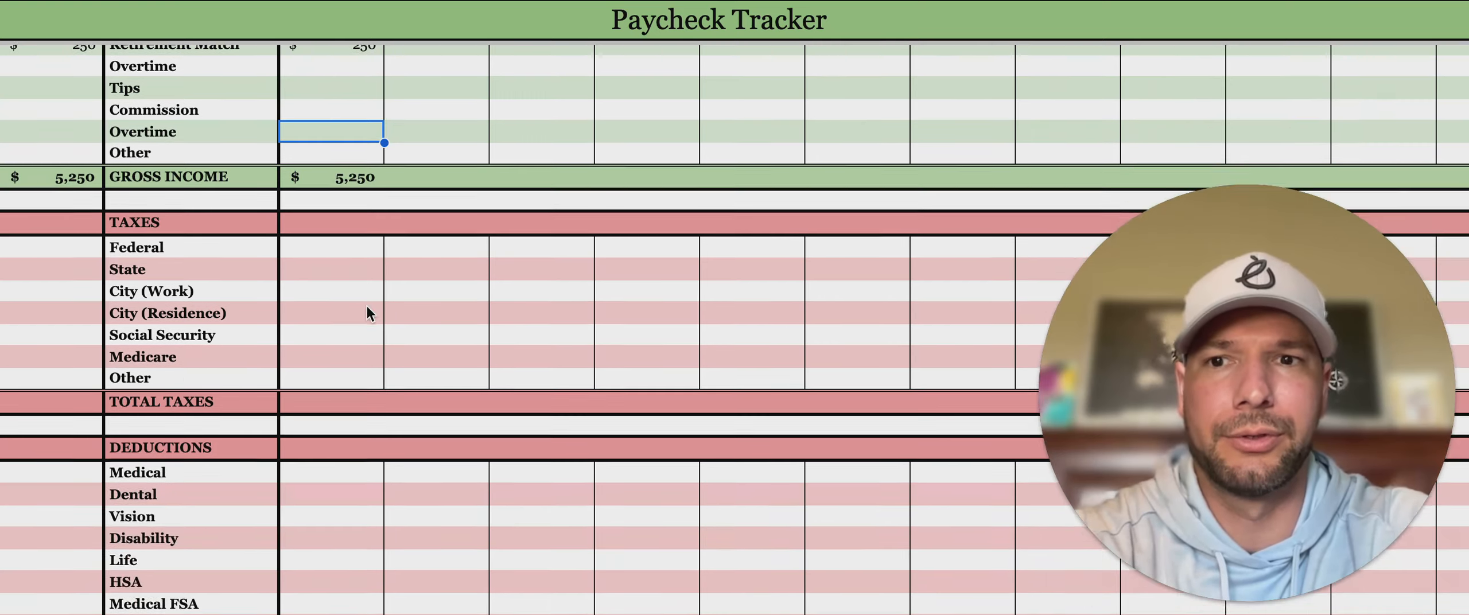
pyautogui.scroll(5, 368, 306)
pyautogui.click(432, 130)
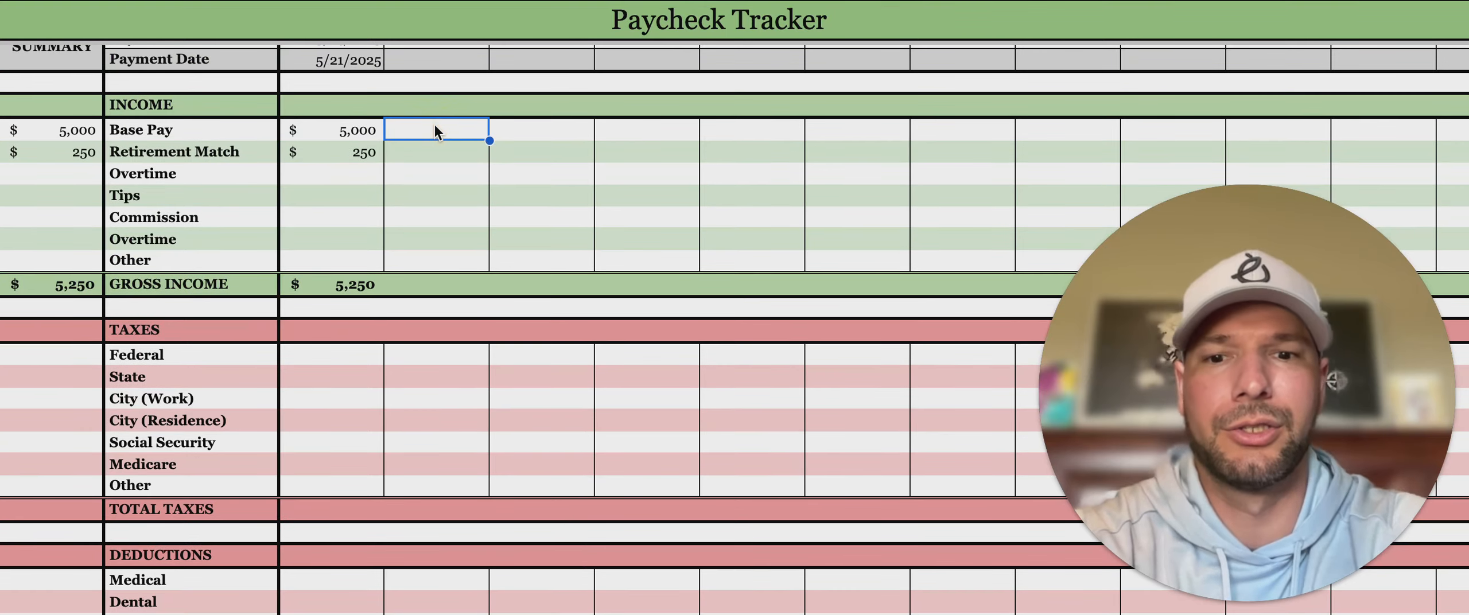
pyautogui.write('5000')
pyautogui.press('Return')
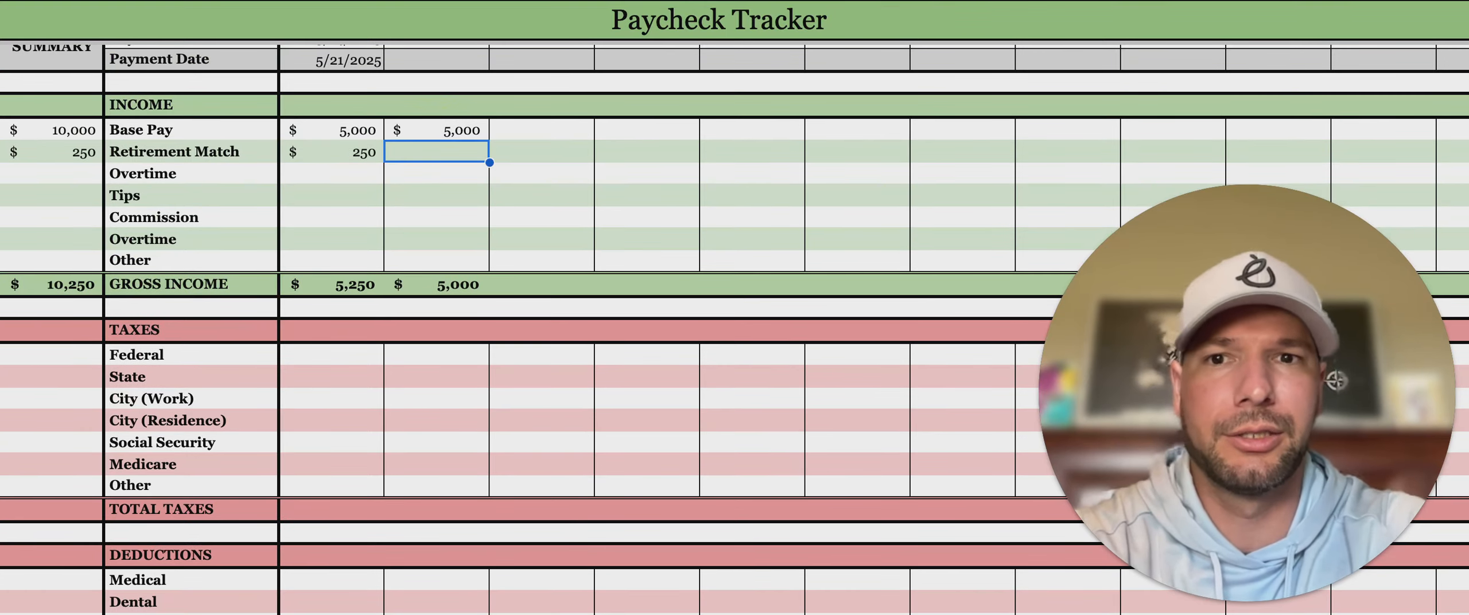
pyautogui.click(83, 130)
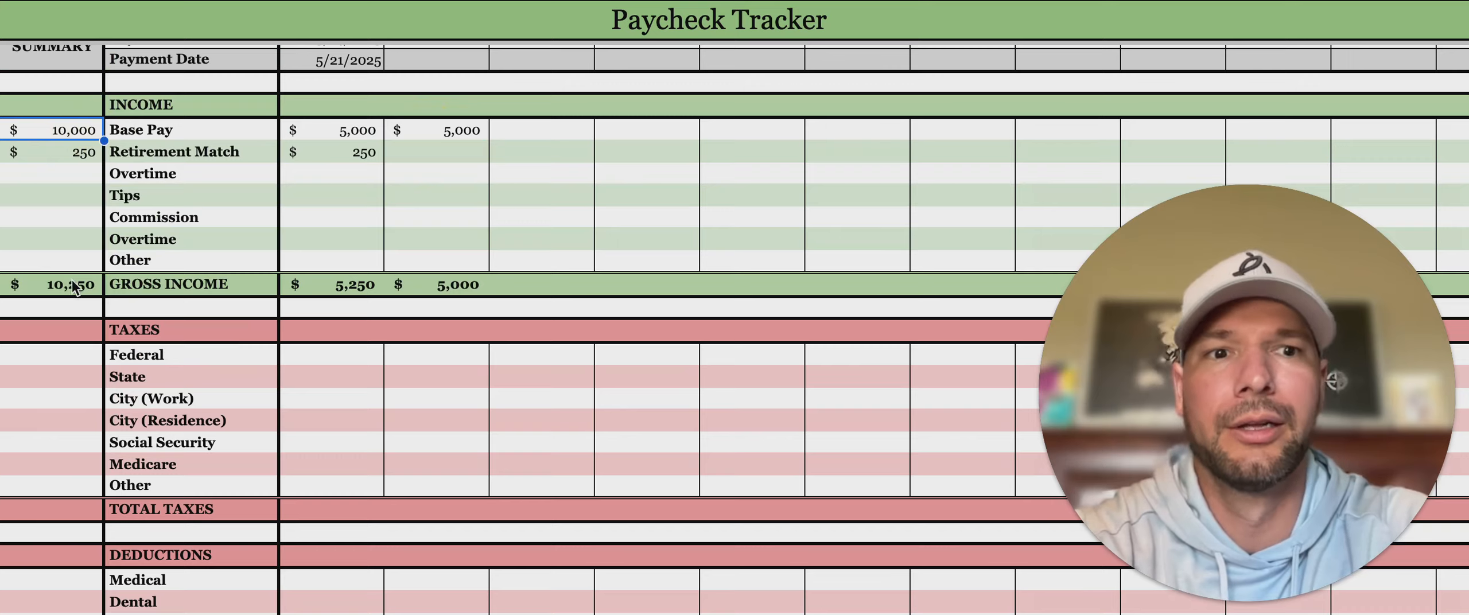
# Enter 1000 as federal tax and 300 as state tax for the first paycheck
pyautogui.scroll(-4, 267, 292)
pyautogui.click(324, 244)
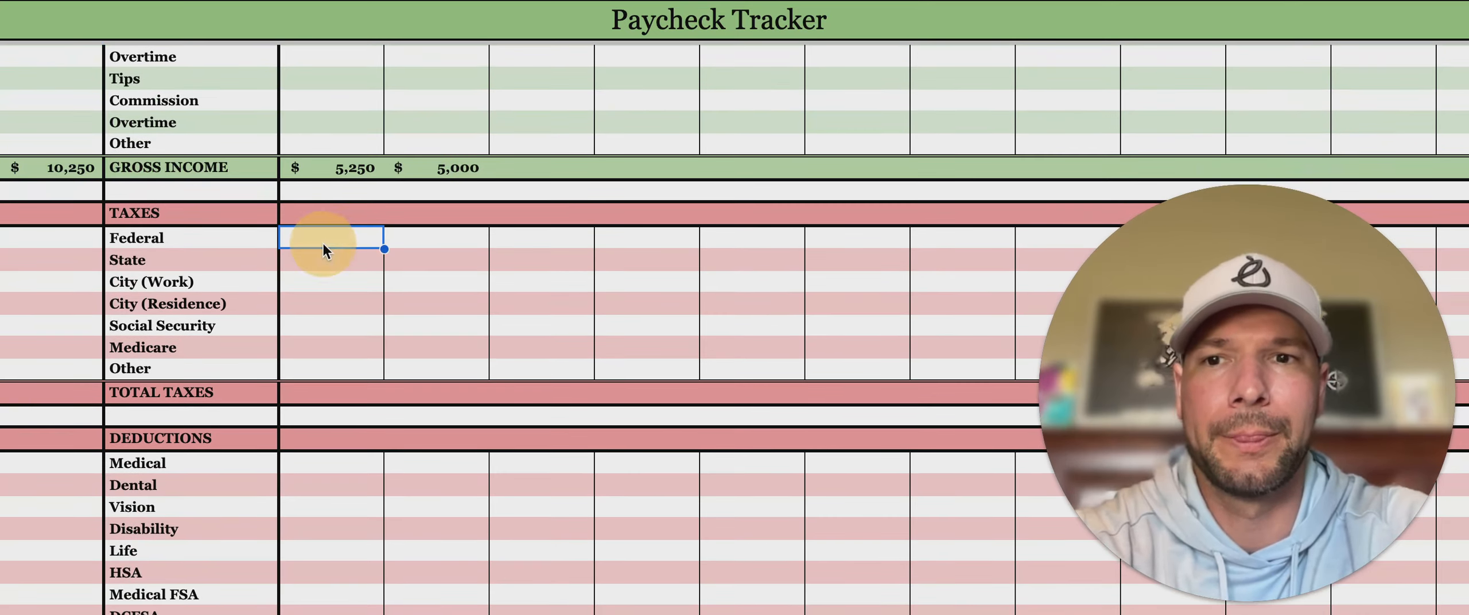
pyautogui.write('1000')
pyautogui.press('Return')
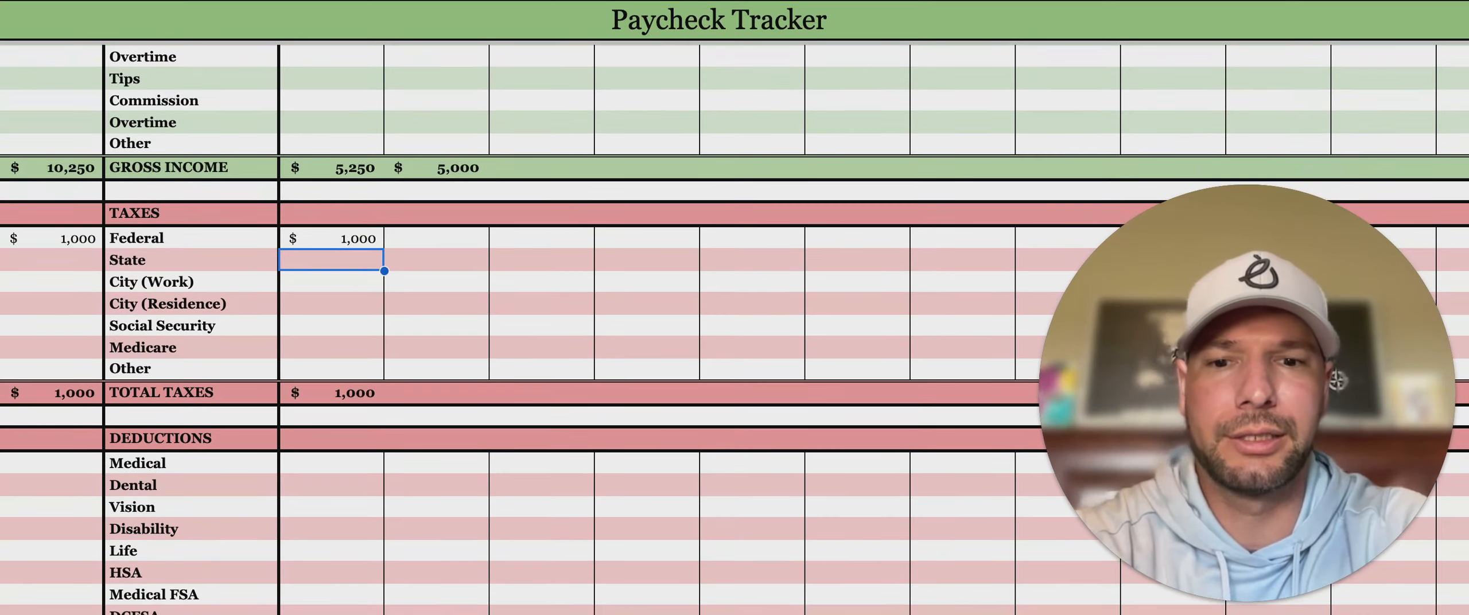
pyautogui.write('300')
pyautogui.press('Return')
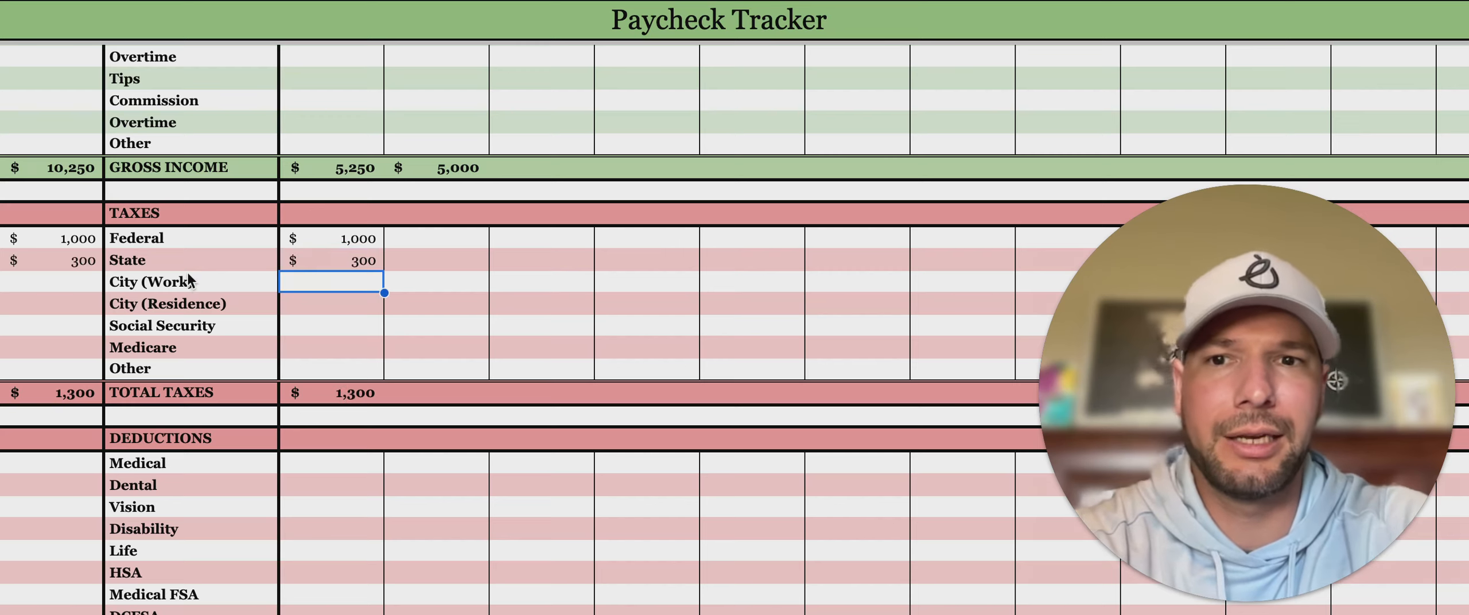
# Enter 100 for City (Work) tax and 50 for City (Residence) tax in the first paycheck
pyautogui.click(218, 282)
pyautogui.click(233, 304)
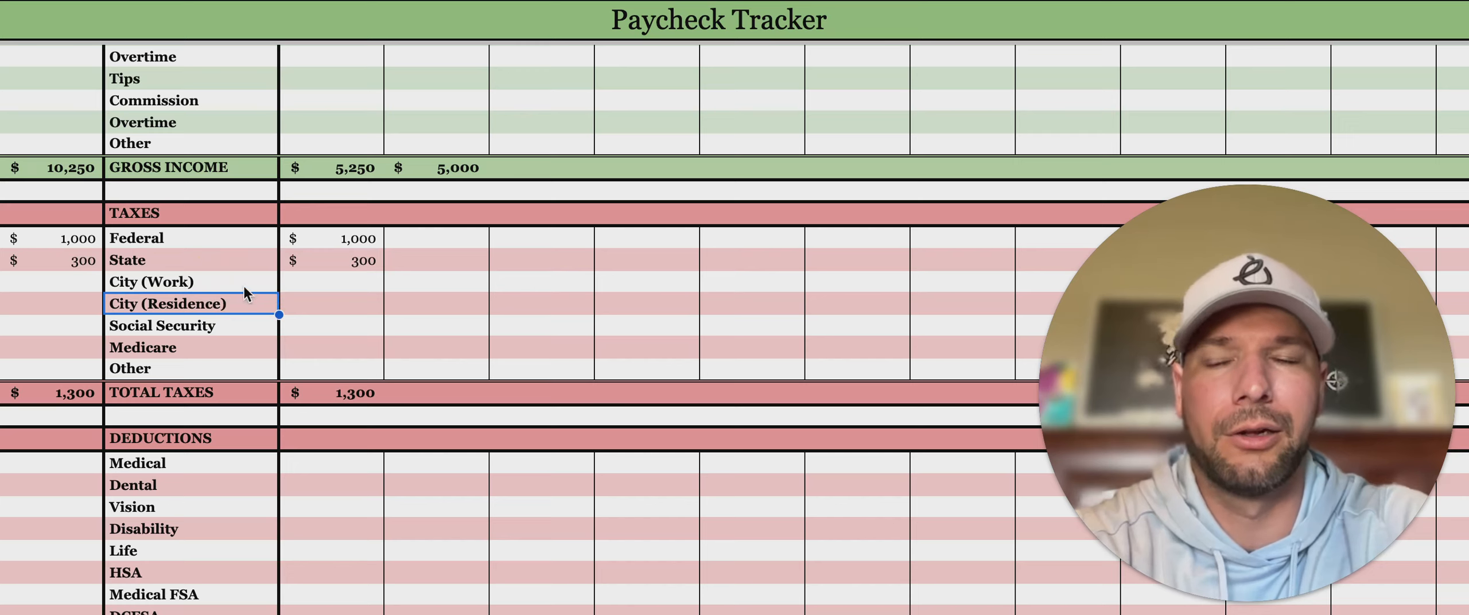
pyautogui.click(247, 285)
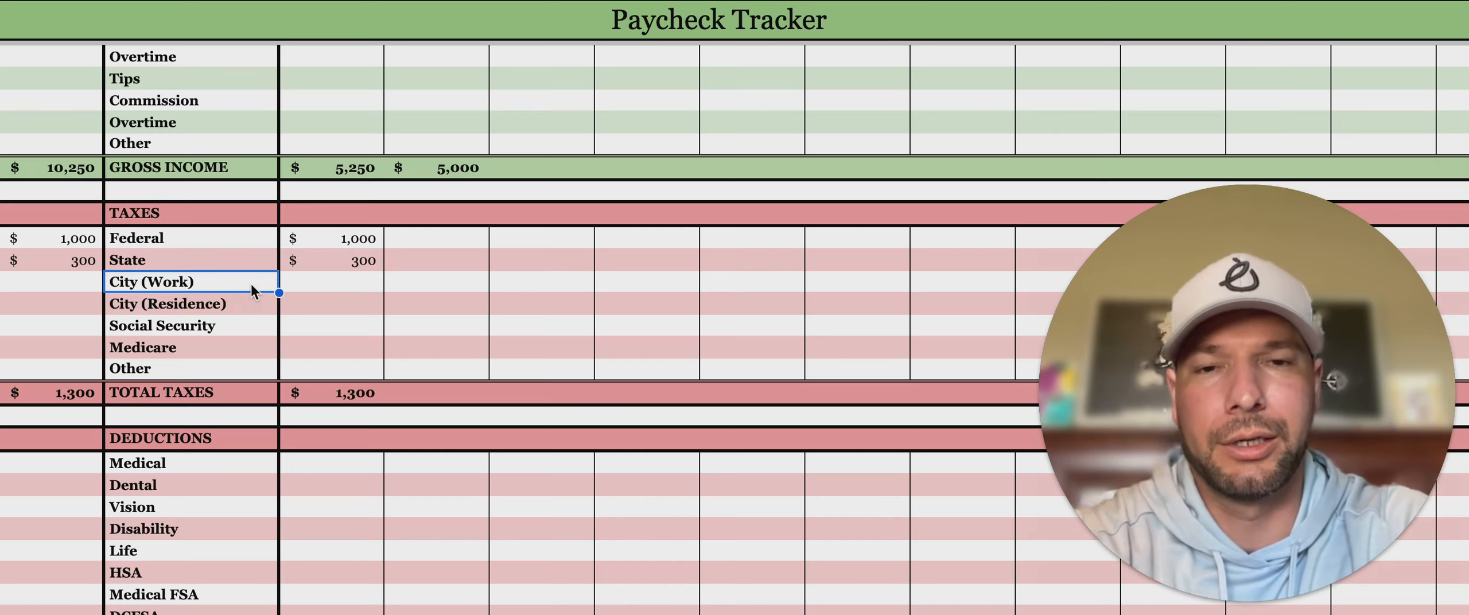
pyautogui.click(315, 290)
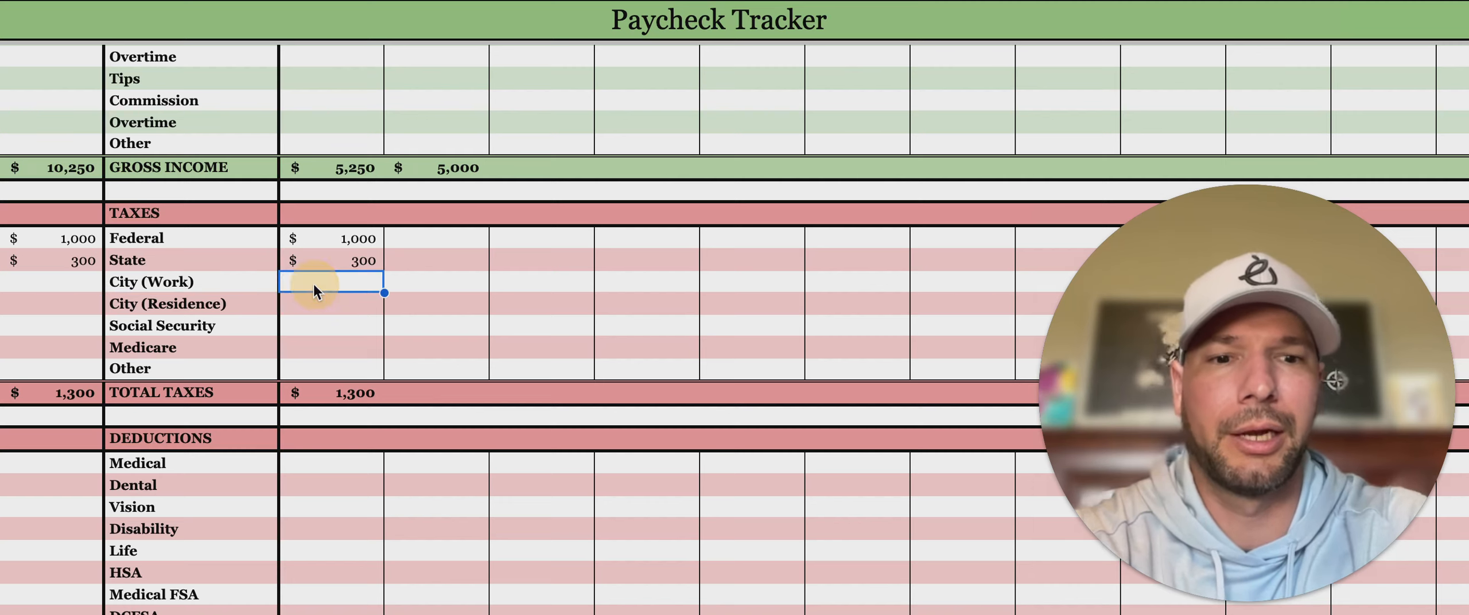
pyautogui.write('100')
pyautogui.press('Return')
pyautogui.write('50')
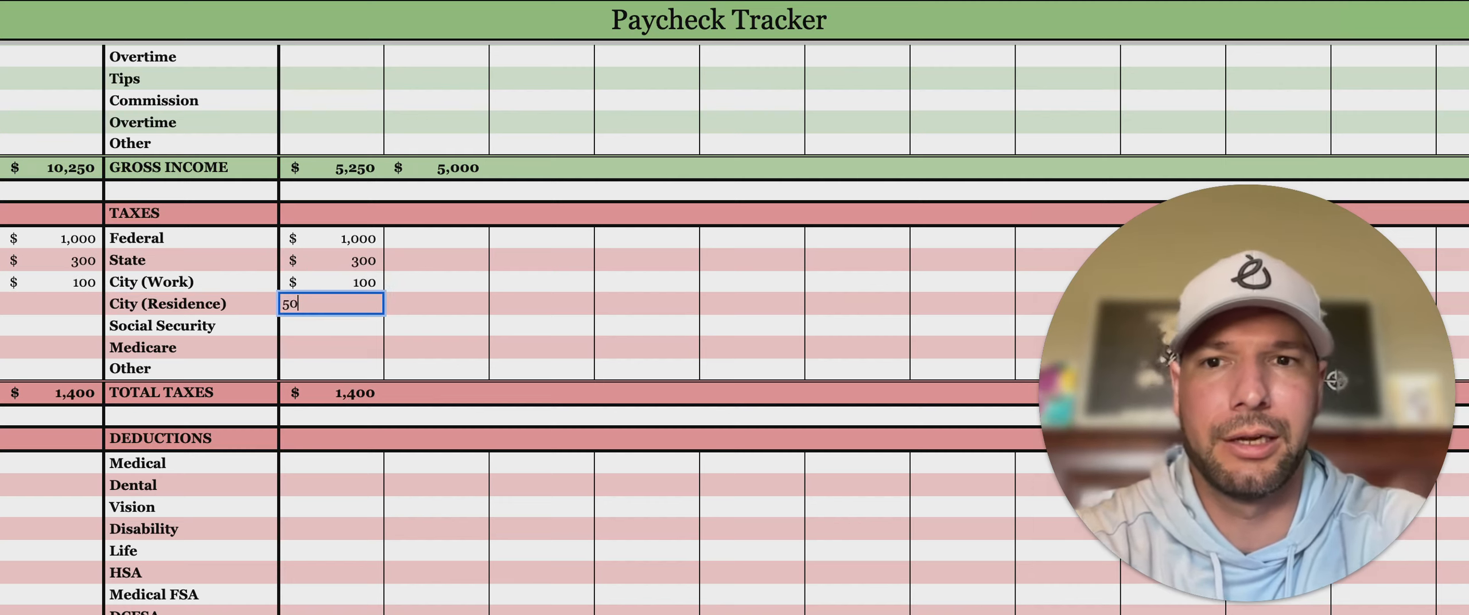
pyautogui.press('Return')
# Enter 200 for Social Security and 50 for Medicare in the first paycheck's taxes
pyautogui.write('0')
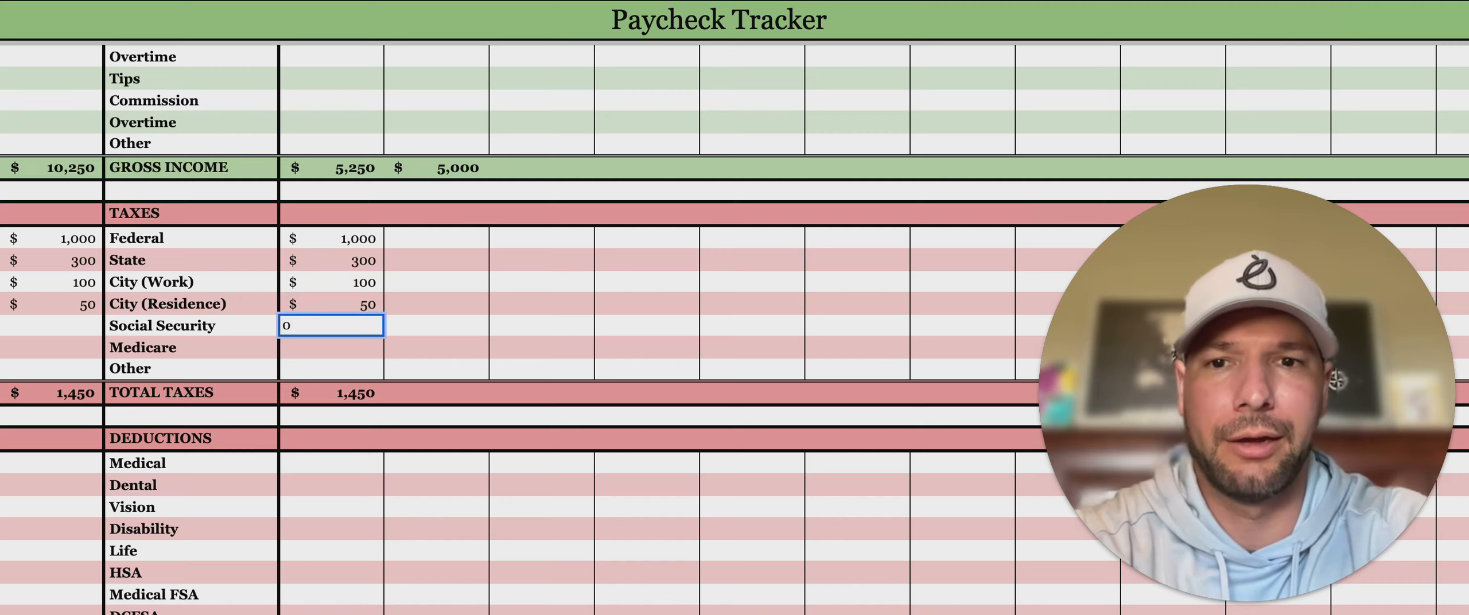
pyautogui.write('00')
pyautogui.press('Return')
pyautogui.write('50')
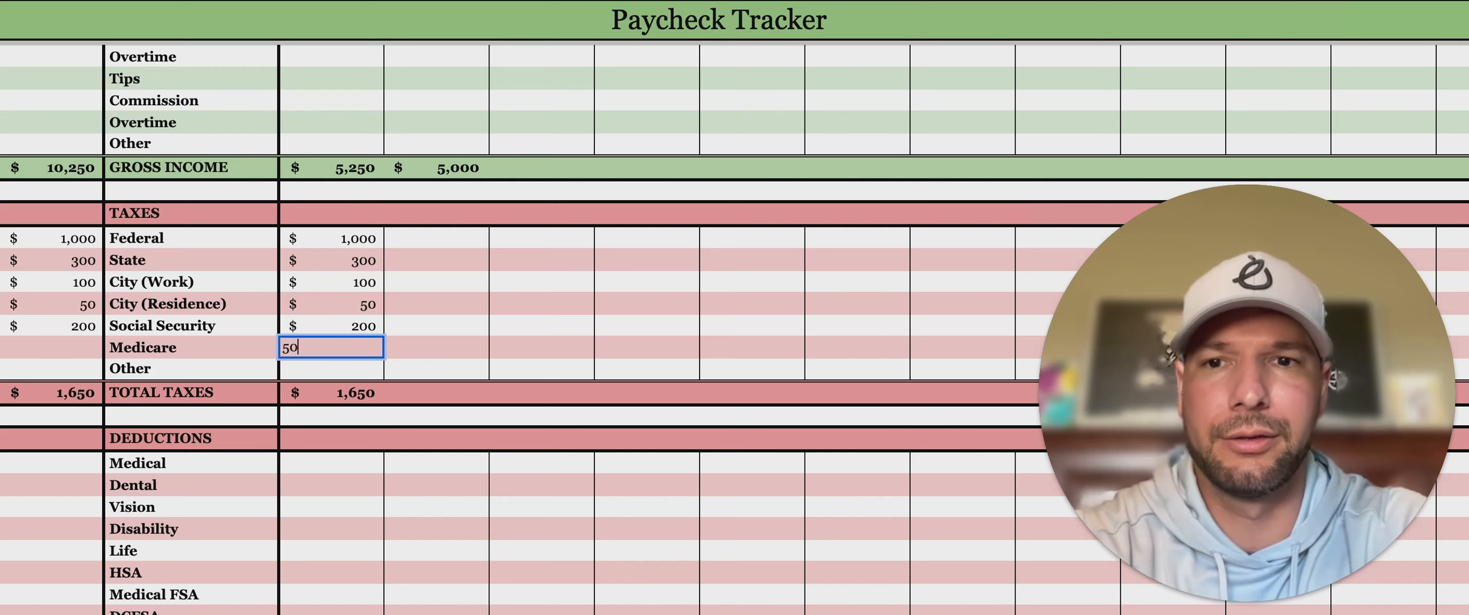
pyautogui.press('Return')
# Enter 200 for Medical and 10 for Dental in the first paycheck's deductions
pyautogui.scroll(-5, 333, 315)
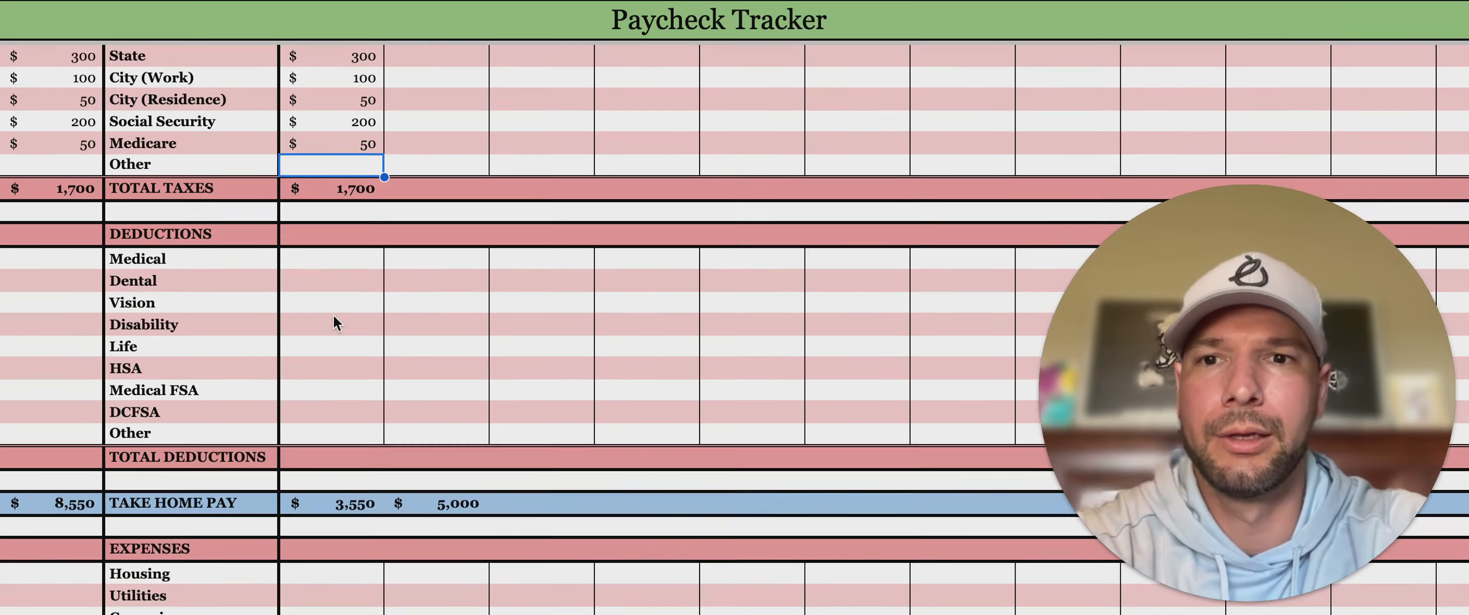
pyautogui.click(336, 252)
pyautogui.scroll(-1, 333, 282)
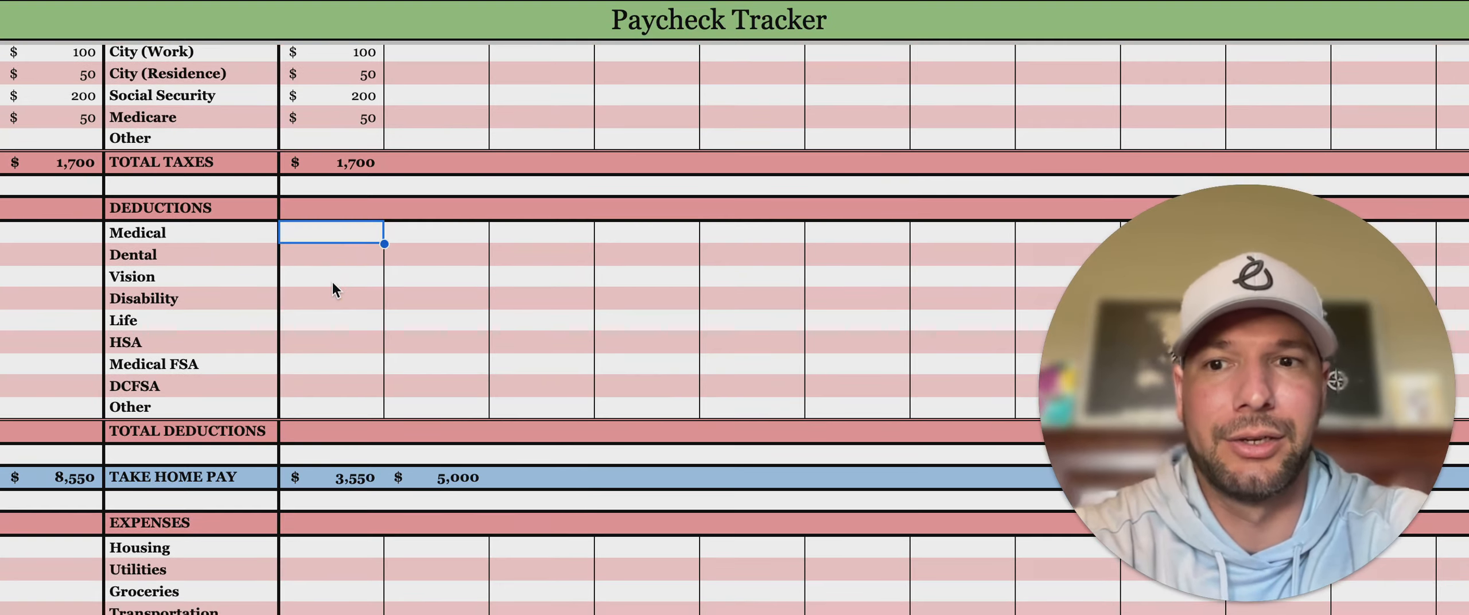
pyautogui.write('200')
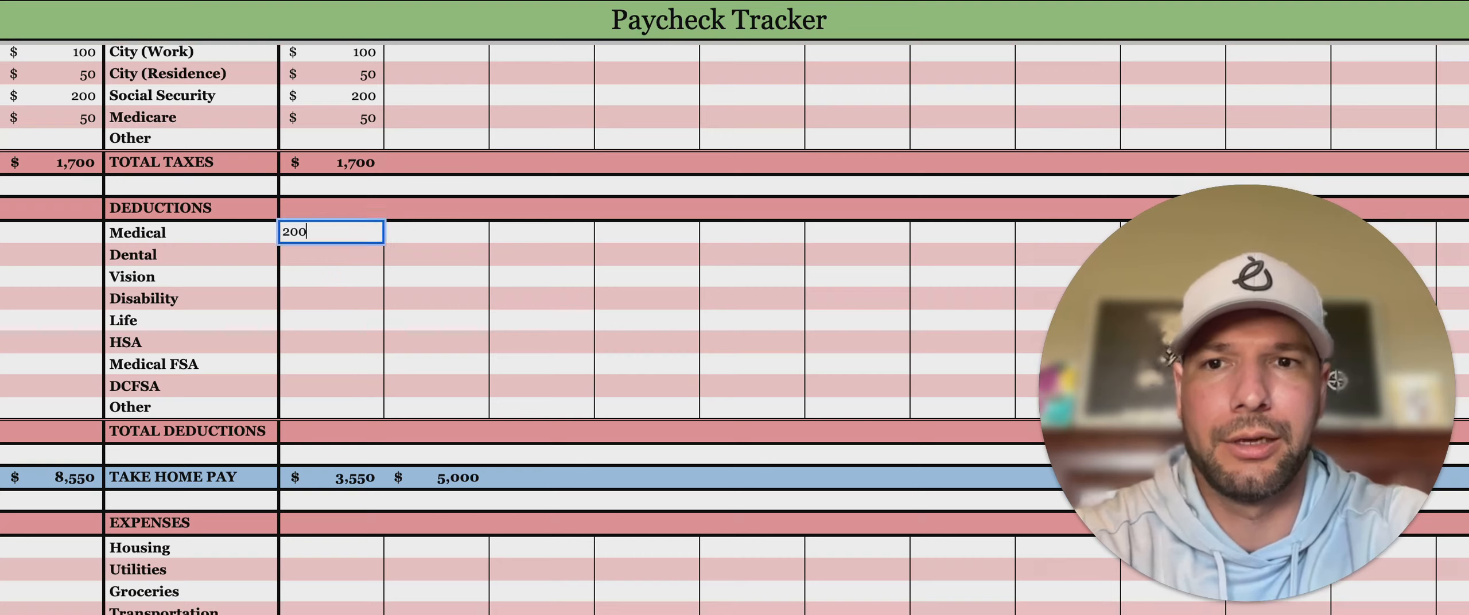
pyautogui.press('Return')
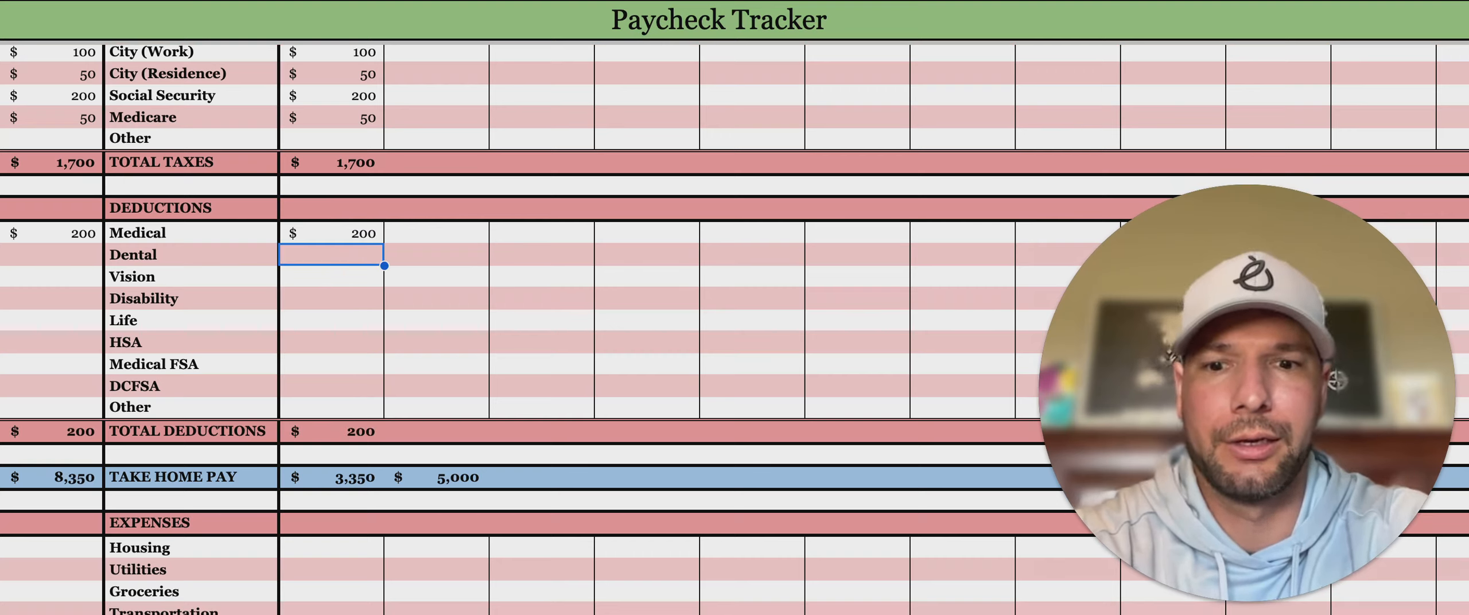
pyautogui.write('10')
pyautogui.press('Return')
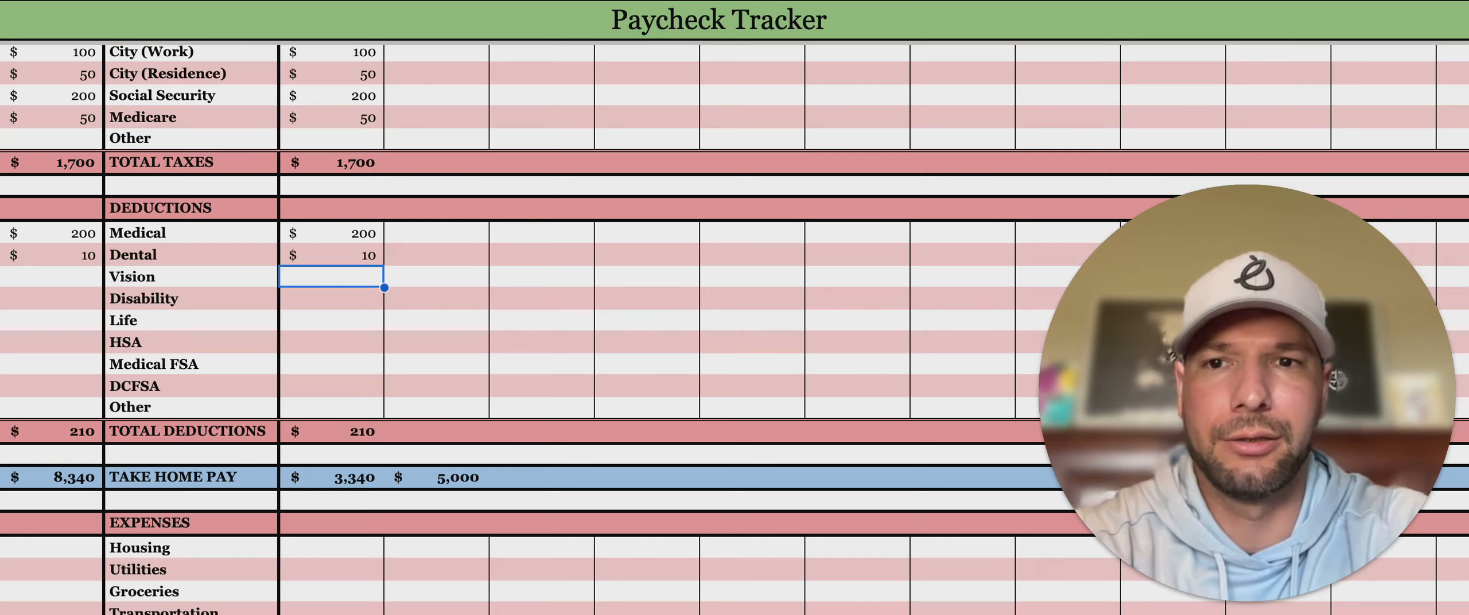
# Enter 100 as the first paycheck's HSA deduction, leaving Vision, Disability and Life blank
pyautogui.press('Down')
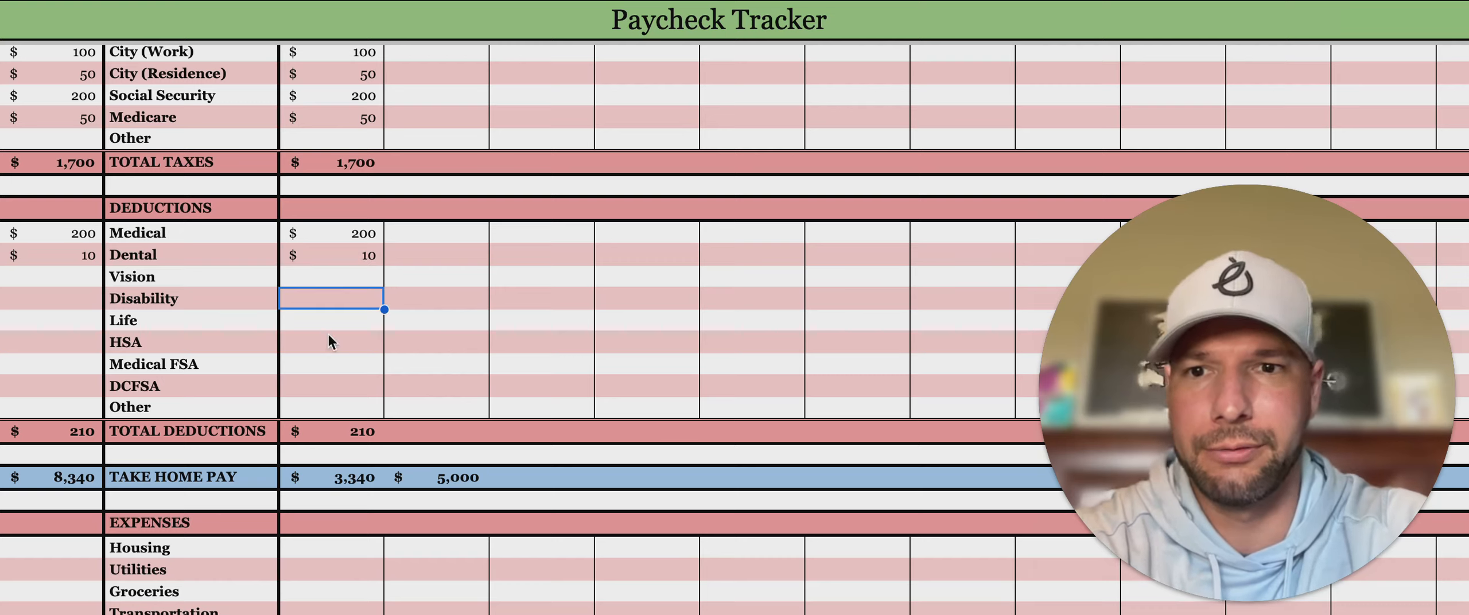
pyautogui.click(341, 342)
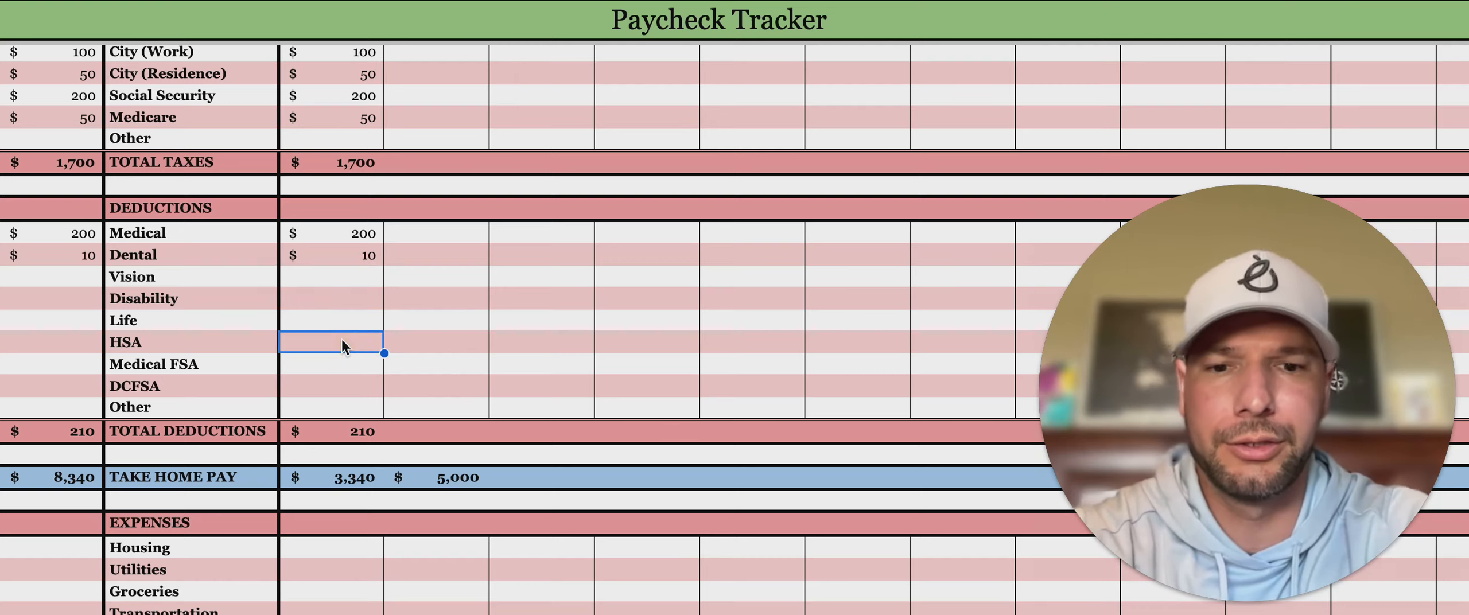
pyautogui.write('100')
pyautogui.press('Return')
# Enter 1500 as the first paycheck's Housing expense
pyautogui.scroll(-3, 344, 348)
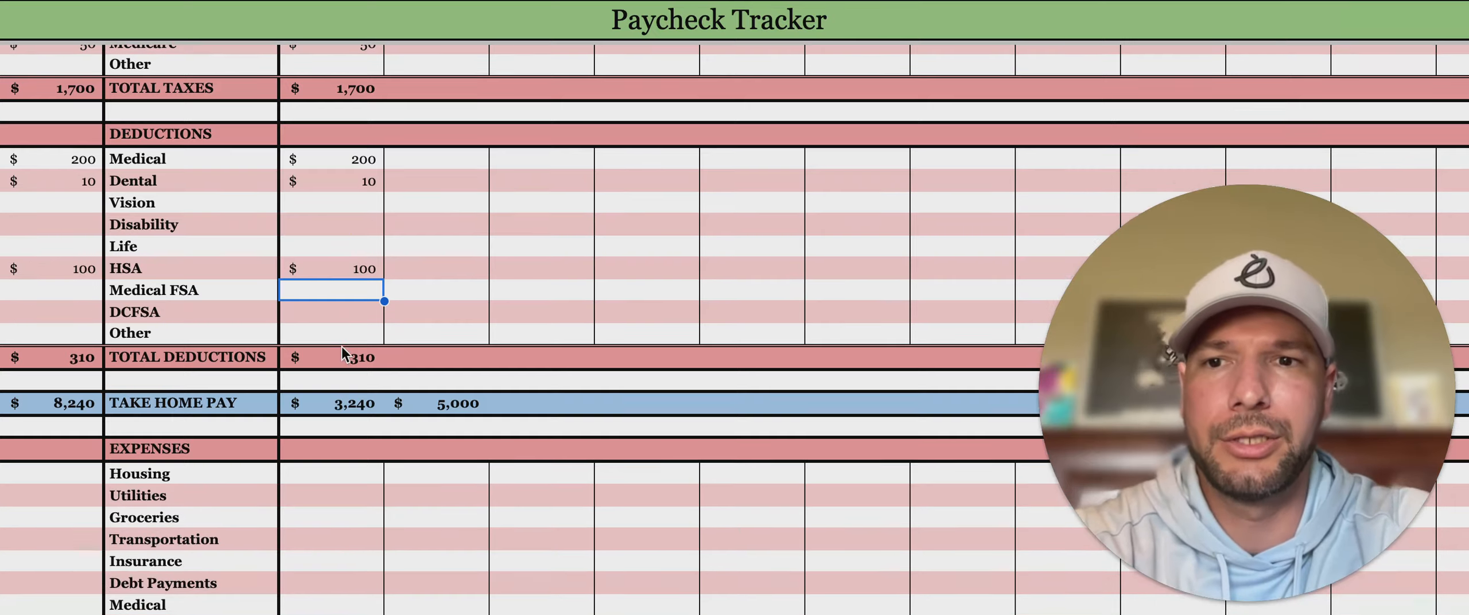
pyautogui.scroll(-2, 343, 347)
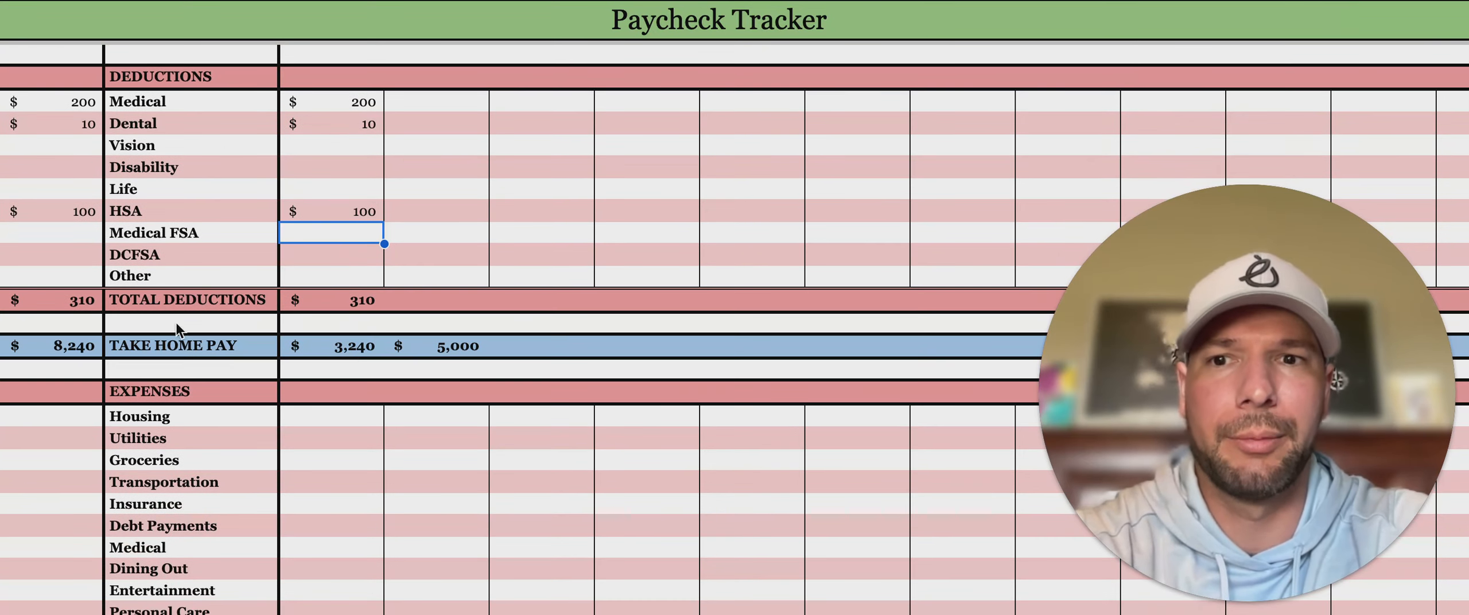
pyautogui.scroll(-3, 324, 316)
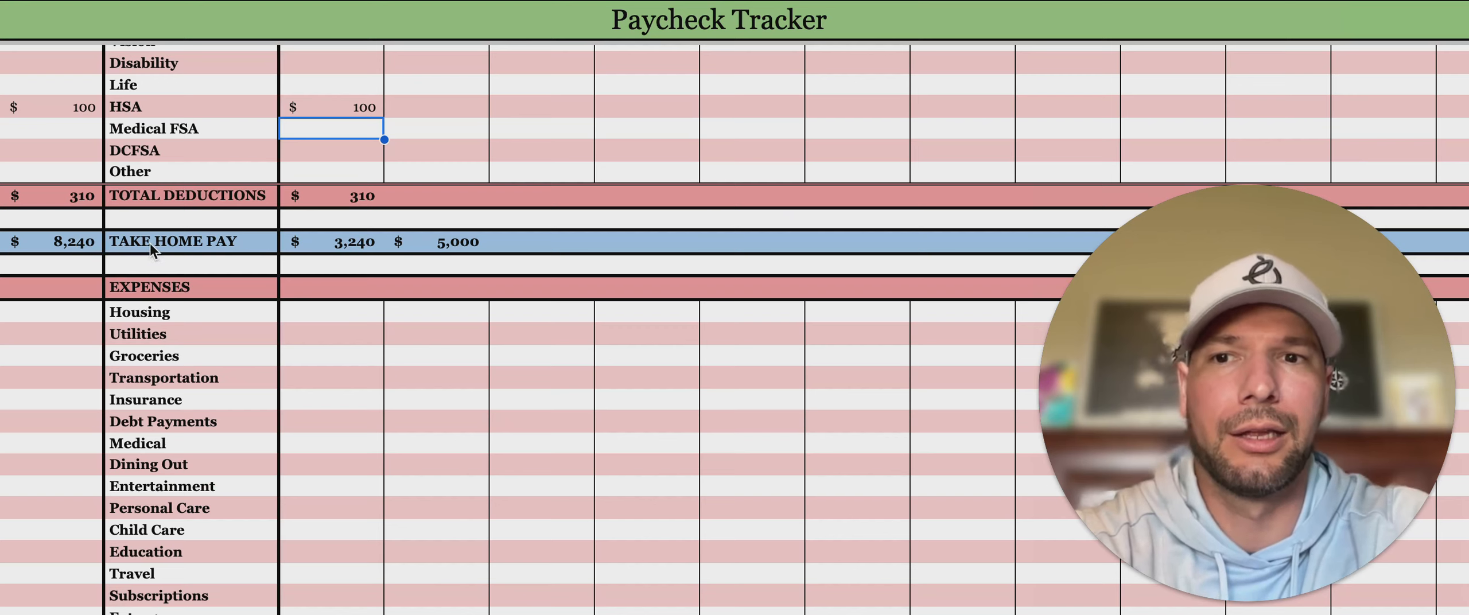
pyautogui.scroll(-5, 261, 262)
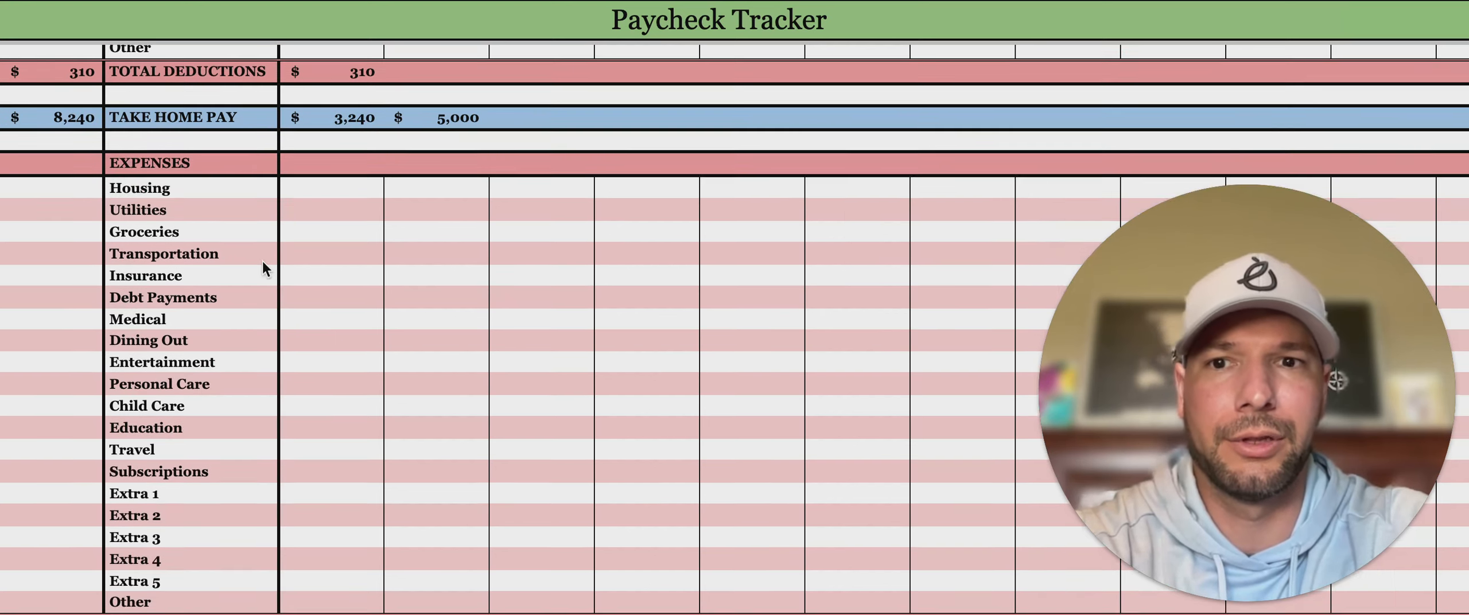
pyautogui.click(354, 138)
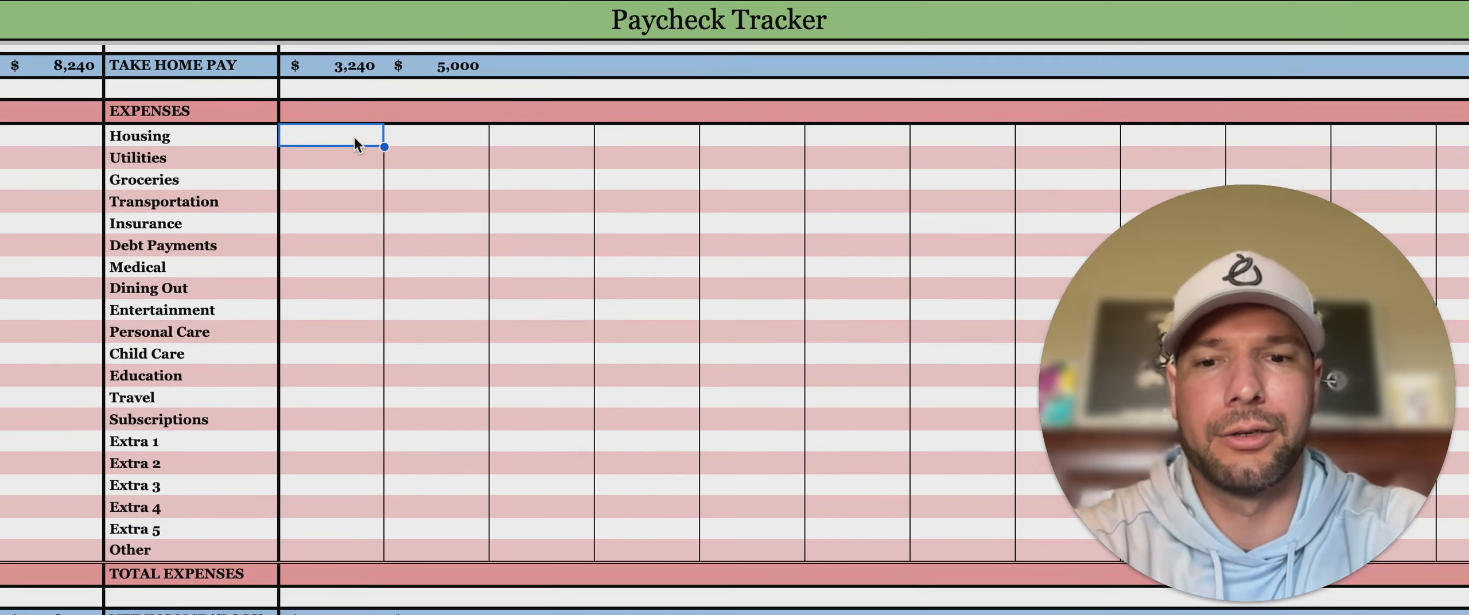
pyautogui.write('1500')
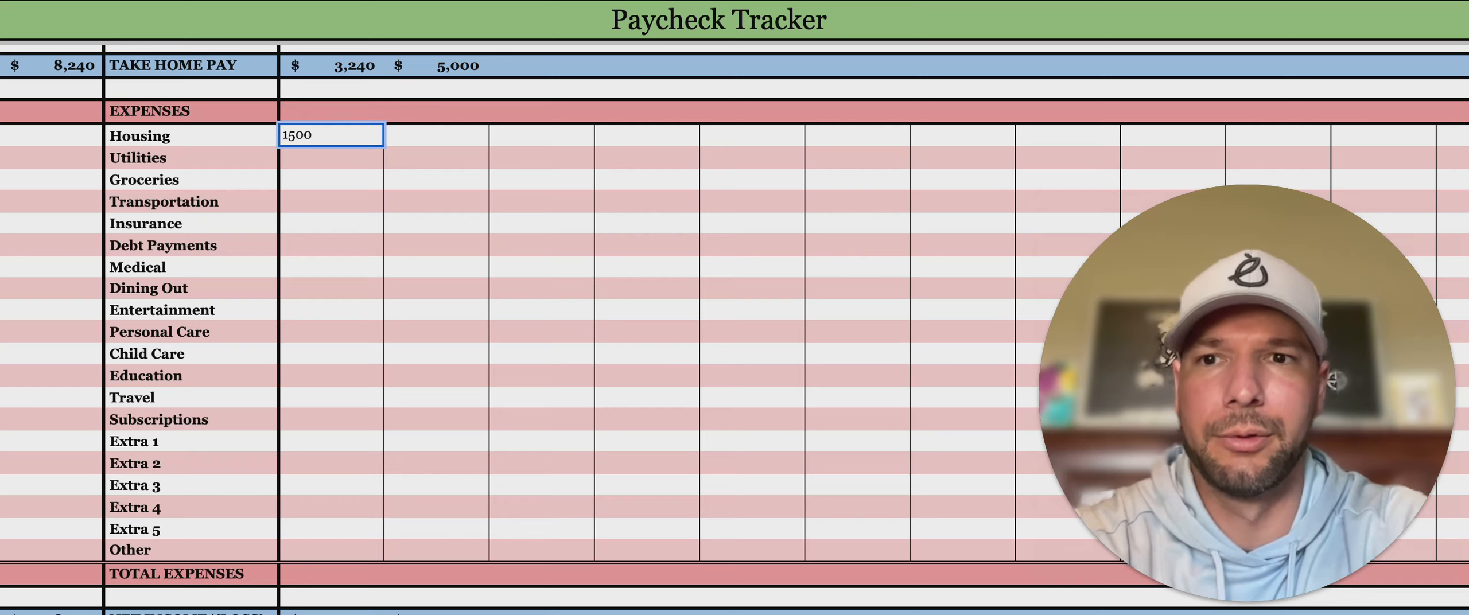
pyautogui.press('Return')
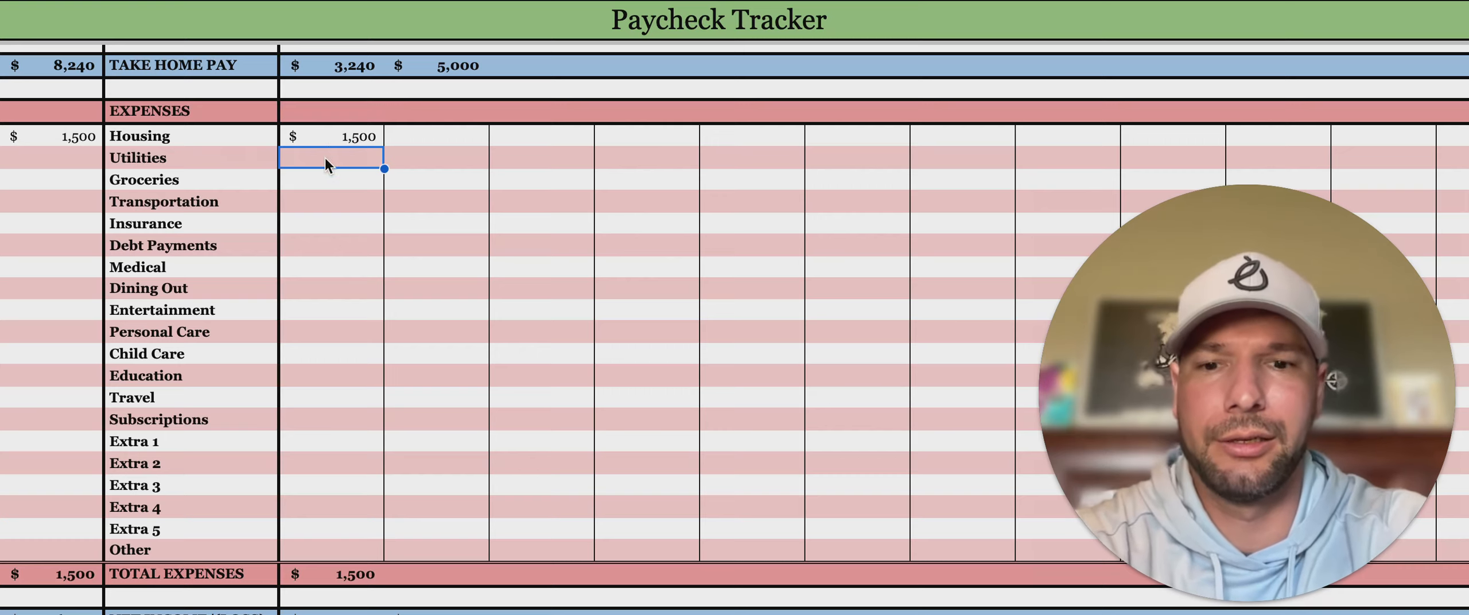
# Enter 200 for Utilities, 500 for Groceries and 200 for Transportation in the first paycheck's expenses
pyautogui.write('200')
pyautogui.press('Return')
pyautogui.write('500')
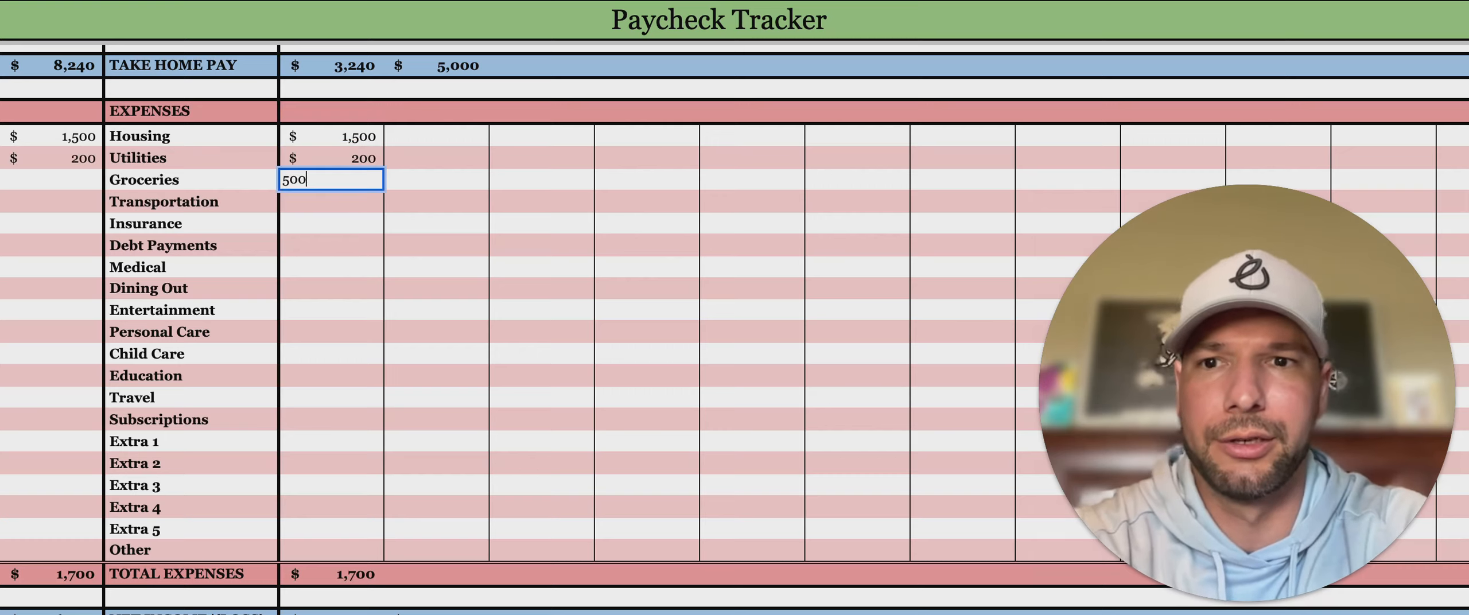
pyautogui.press('Return')
pyautogui.write('200')
pyautogui.press('Return')
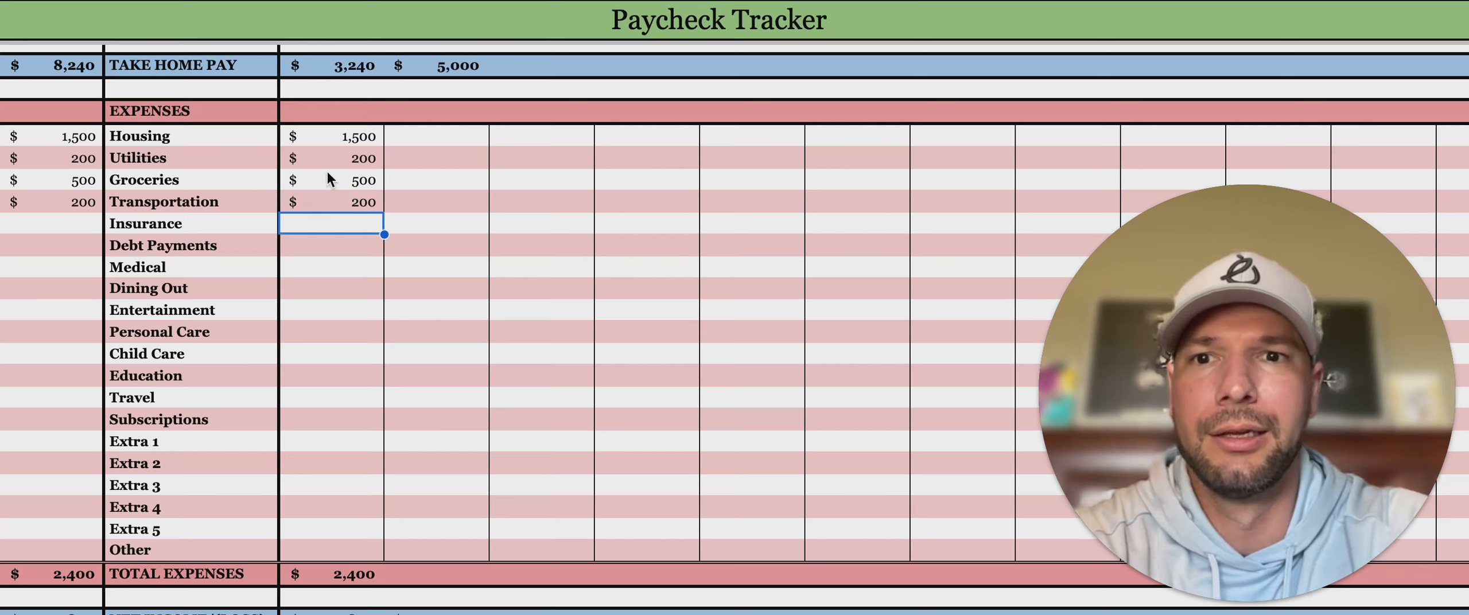
# Review the expense categories from Housing to Other, the annual total expenses and the first paycheck's net income/(loss)
pyautogui.scroll(-2, 324, 257)
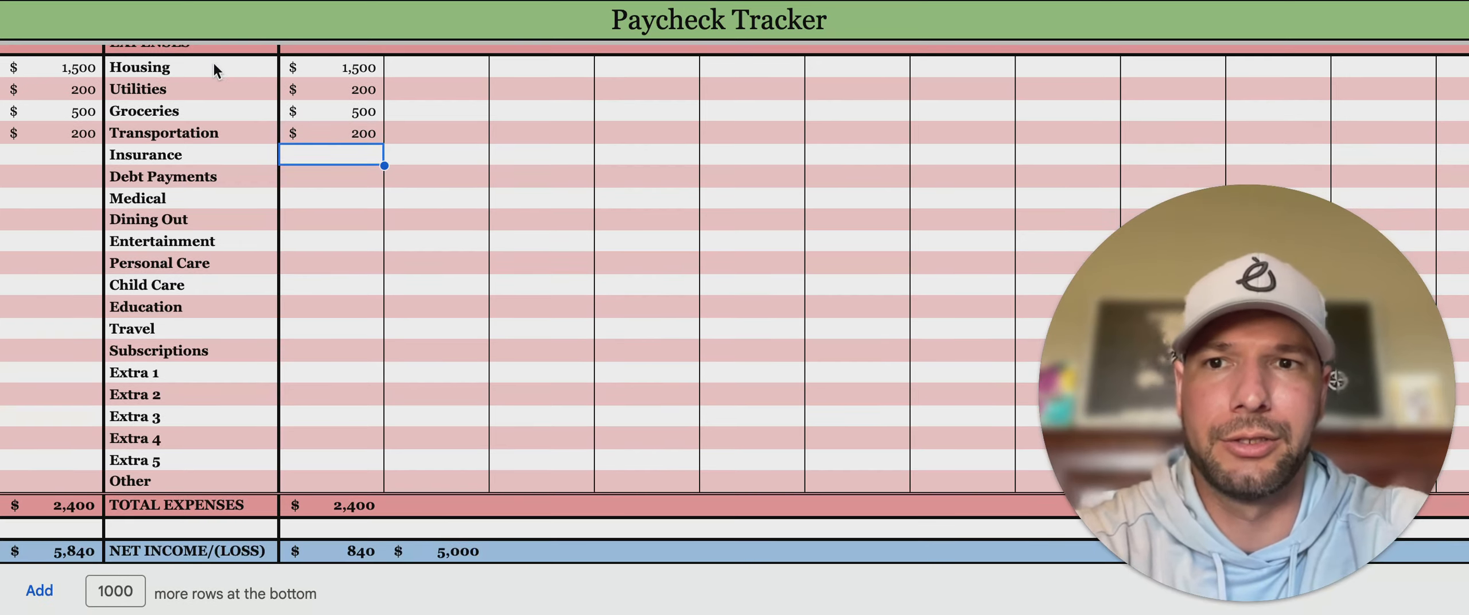
pyautogui.moveTo(214, 65); pyautogui.dragTo(227, 486)
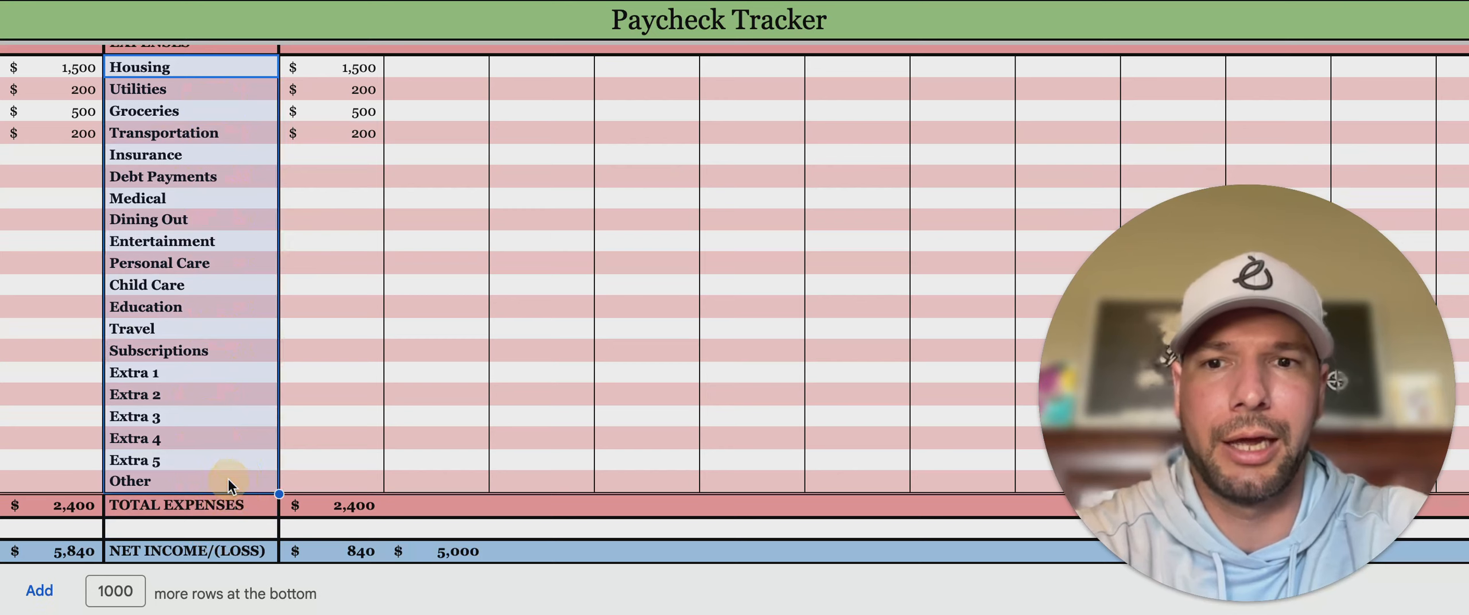
pyautogui.click(227, 479)
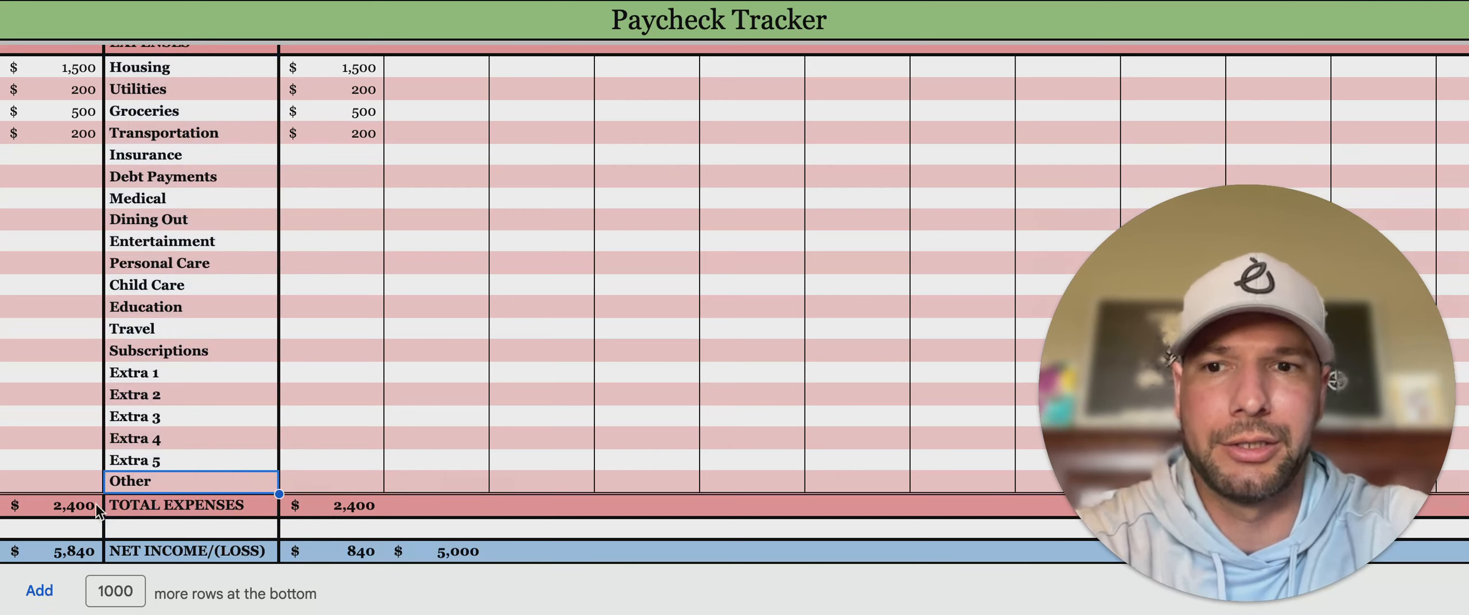
pyautogui.click(56, 508)
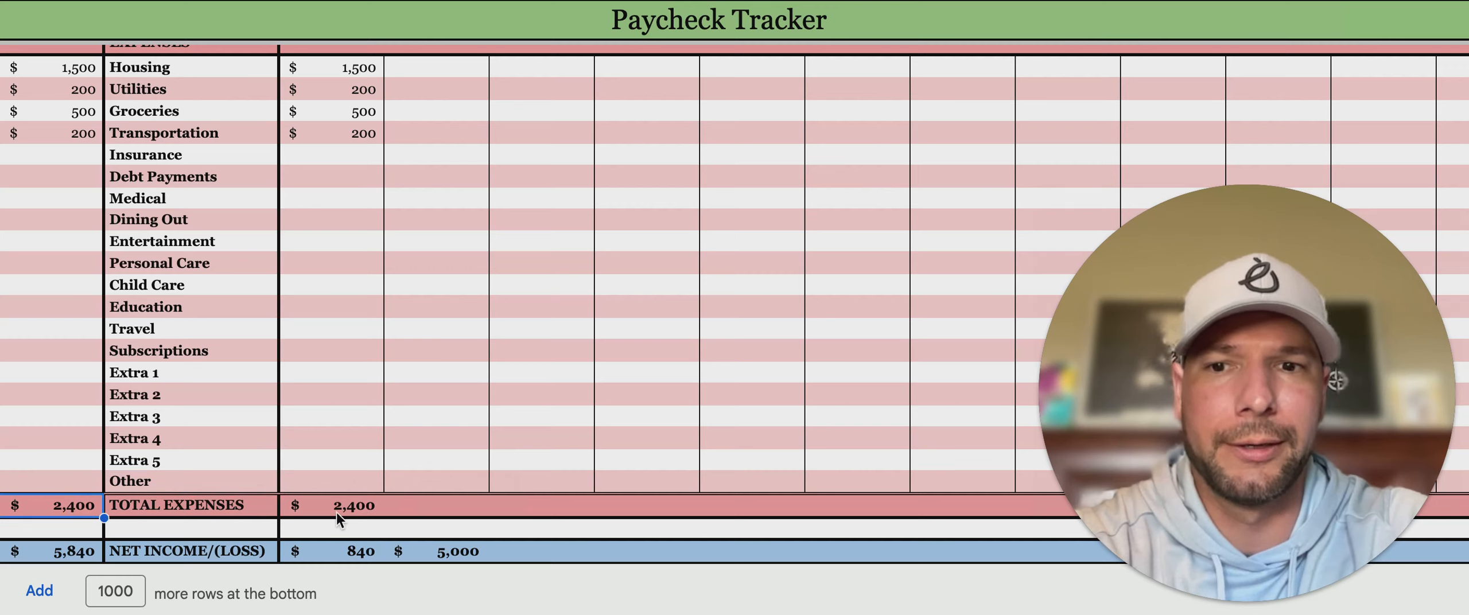
pyautogui.click(327, 554)
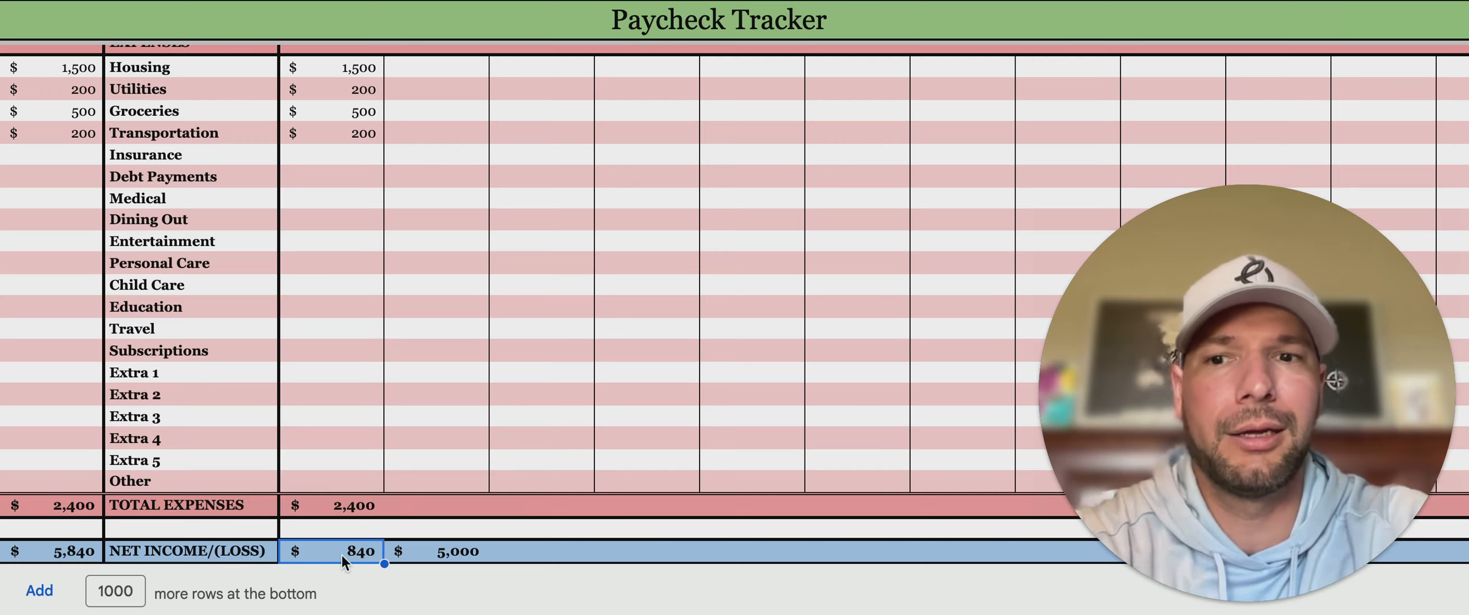
# Check the annual net income/(loss) and the first paycheck's pay period dates
pyautogui.click(67, 555)
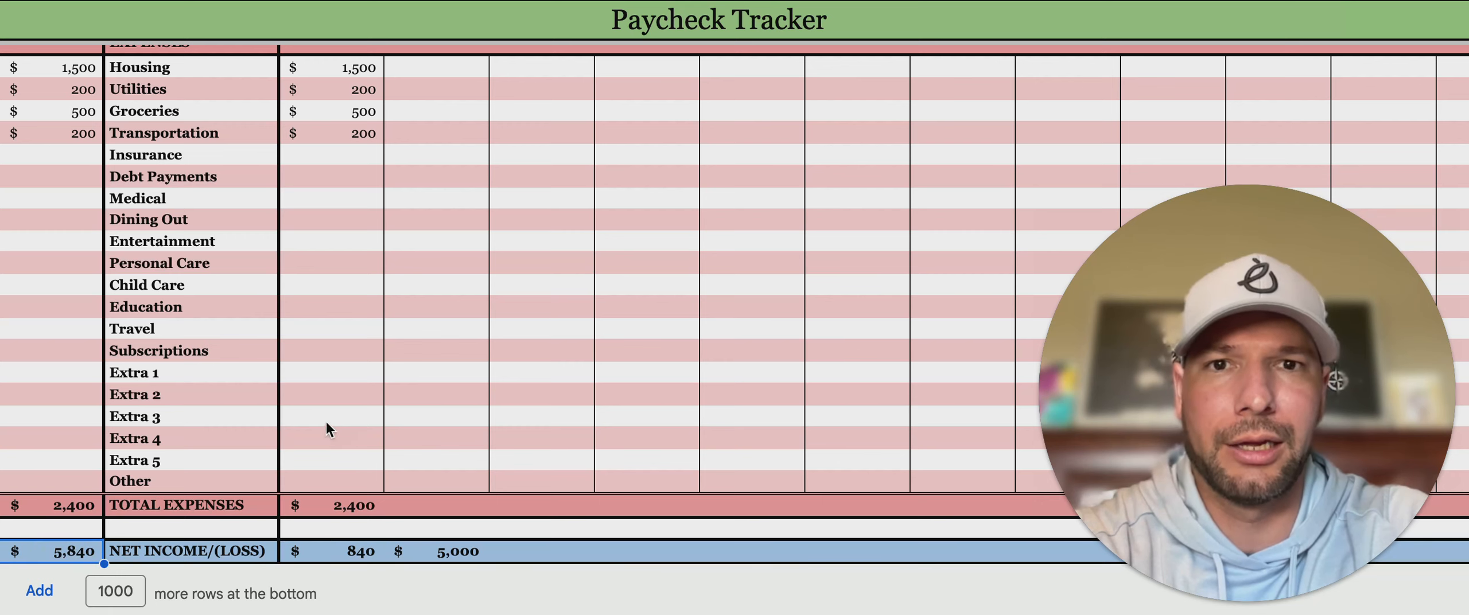
pyautogui.scroll(15, 264, 422)
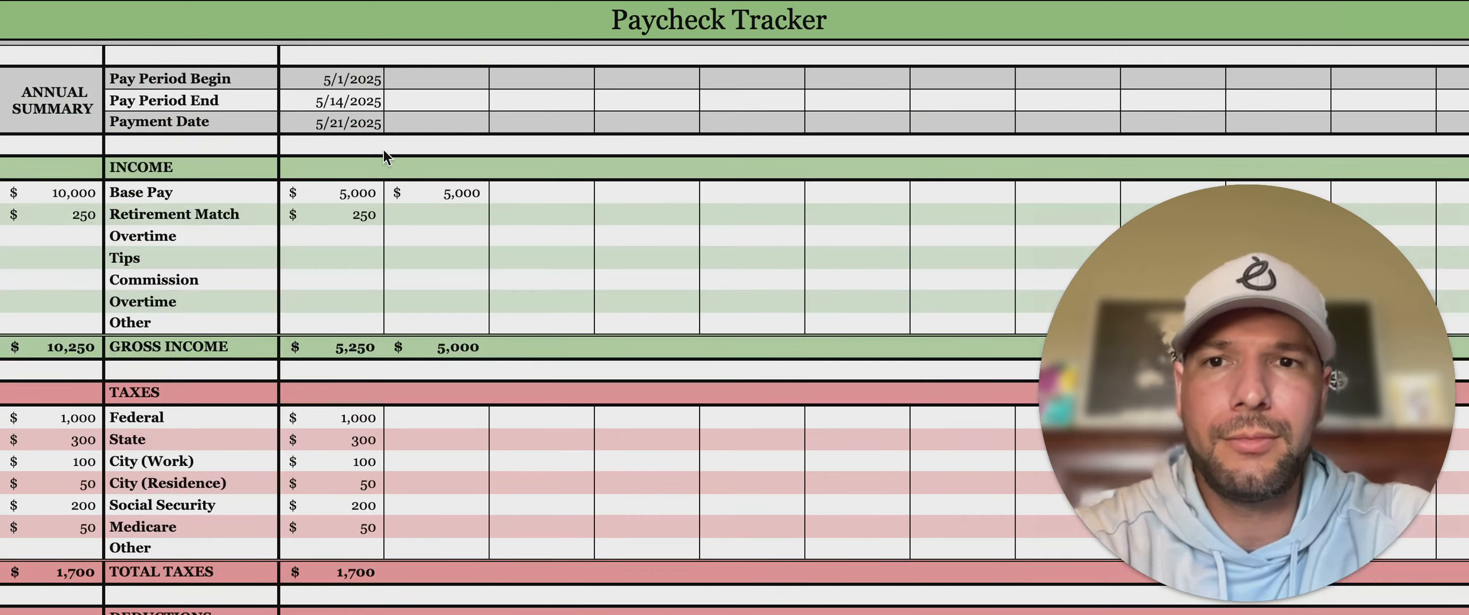
pyautogui.click(344, 78)
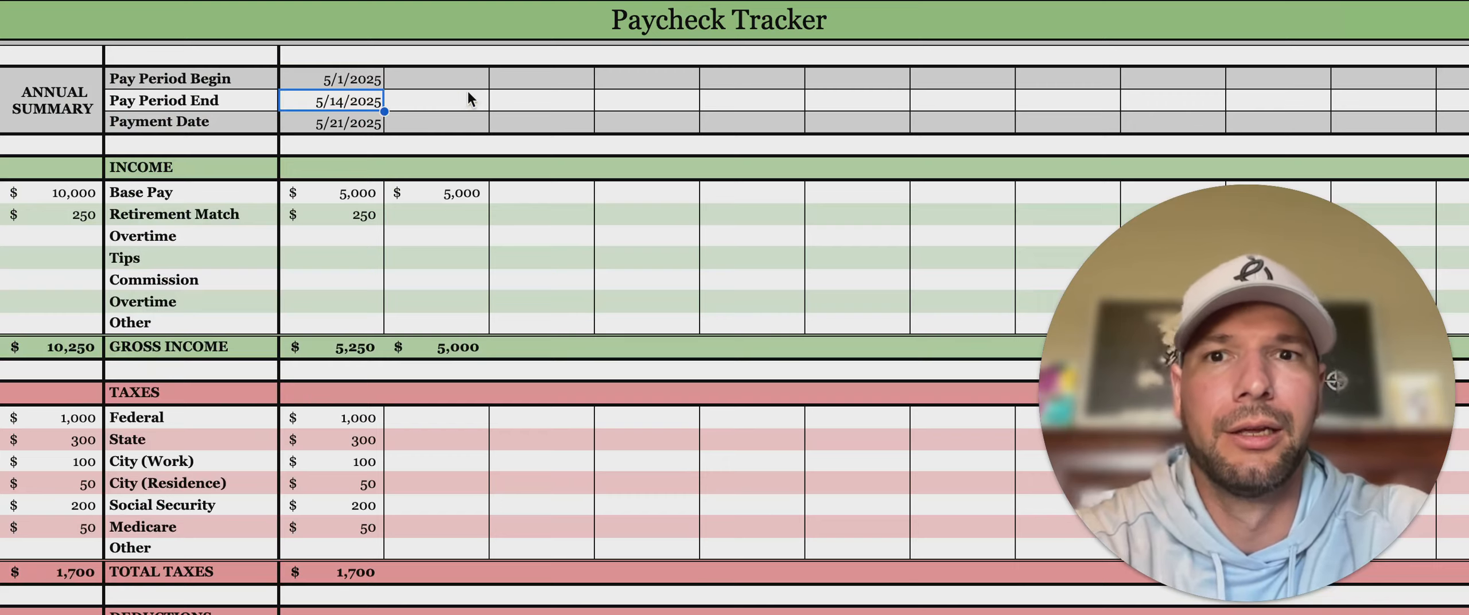
# Examine the pay period and payment date cells out to the last paycheck column, and return to the second paycheck's Payment Date
pyautogui.hscroll(10, 468, 92)
pyautogui.hscroll(2, 503, 101)
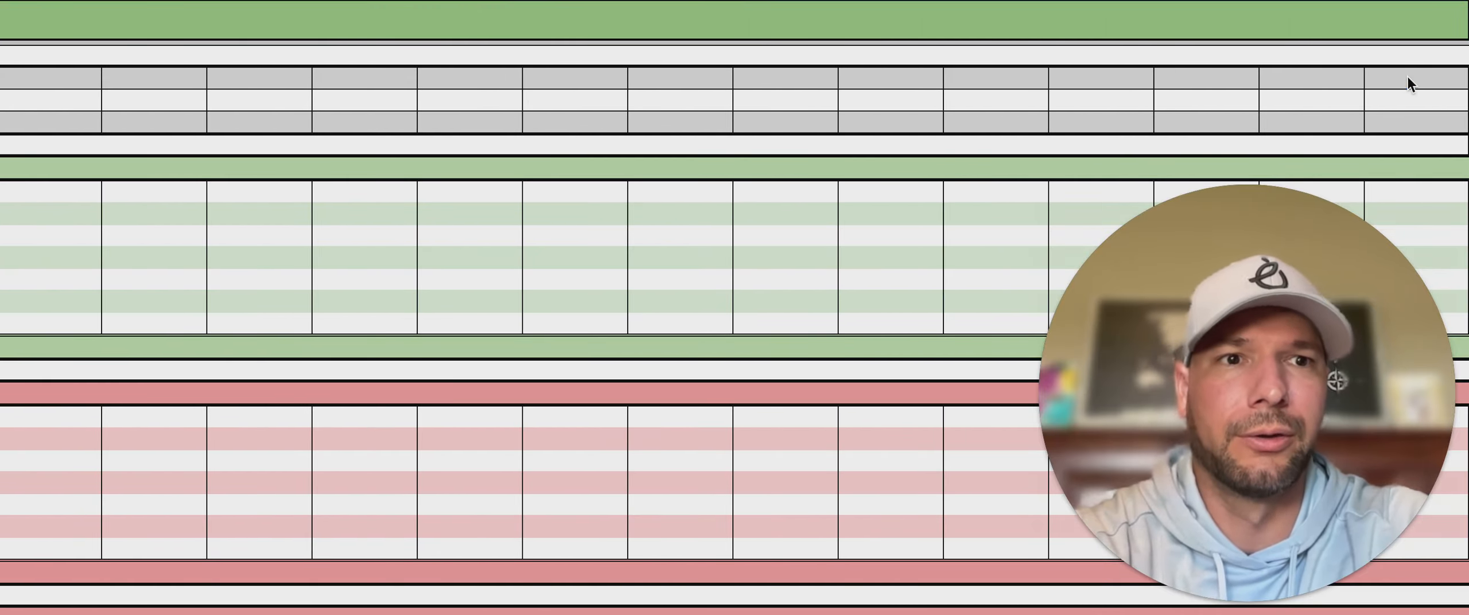
pyautogui.moveTo(1407, 77); pyautogui.dragTo(1410, 121)
pyautogui.click(1409, 122)
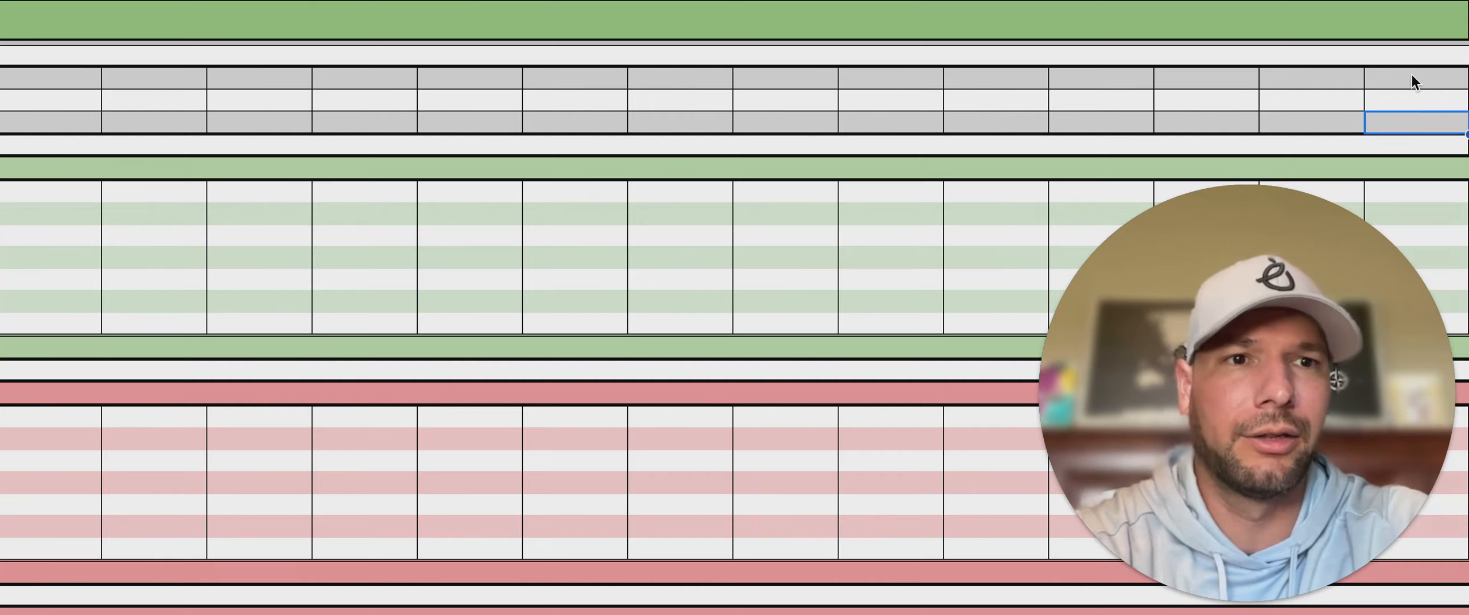
pyautogui.moveTo(1411, 76); pyautogui.dragTo(1411, 127)
pyautogui.click(1410, 127)
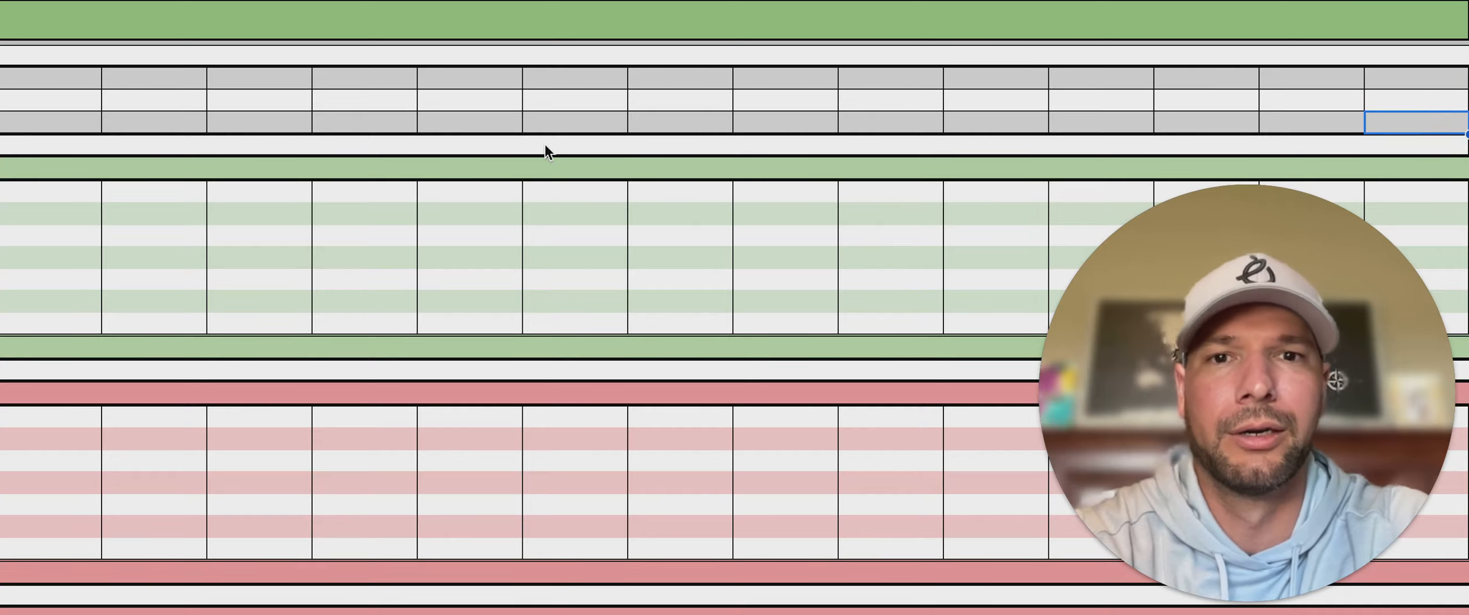
pyautogui.hscroll(2, 544, 145)
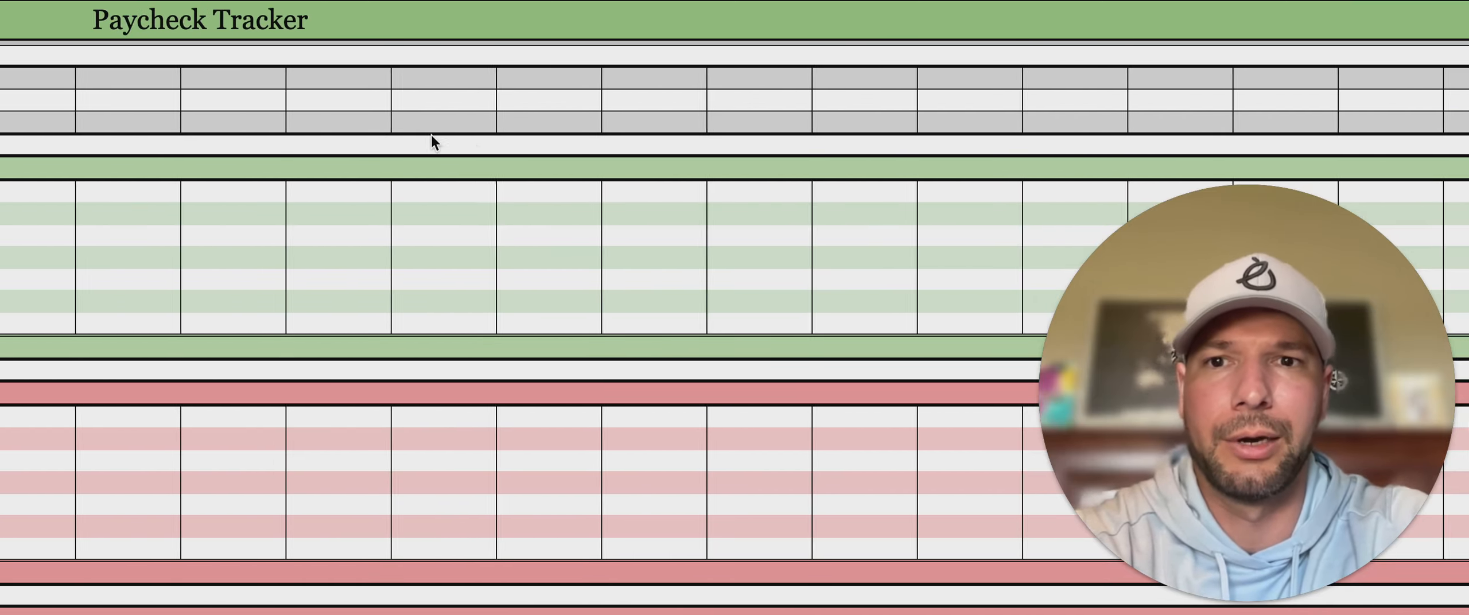
pyautogui.click(441, 119)
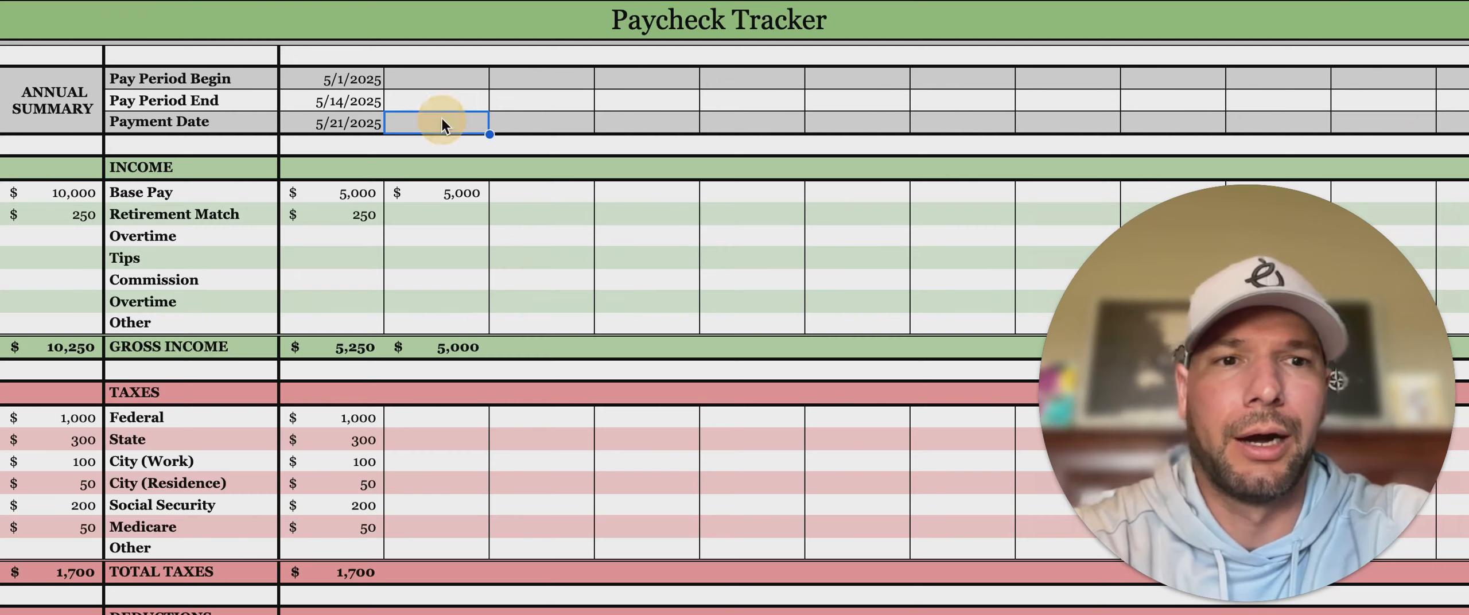